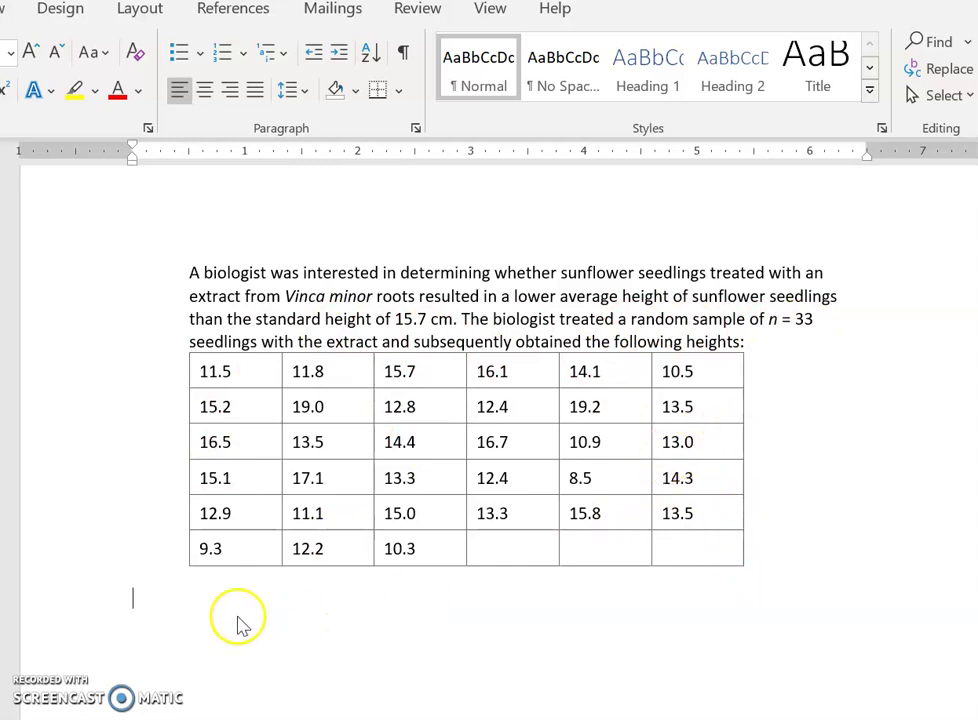
# Write the sentence "This is a one-sample t-test of means." below the table and start a new paragraph
pyautogui.click(243, 625)
pyautogui.write('This is ')
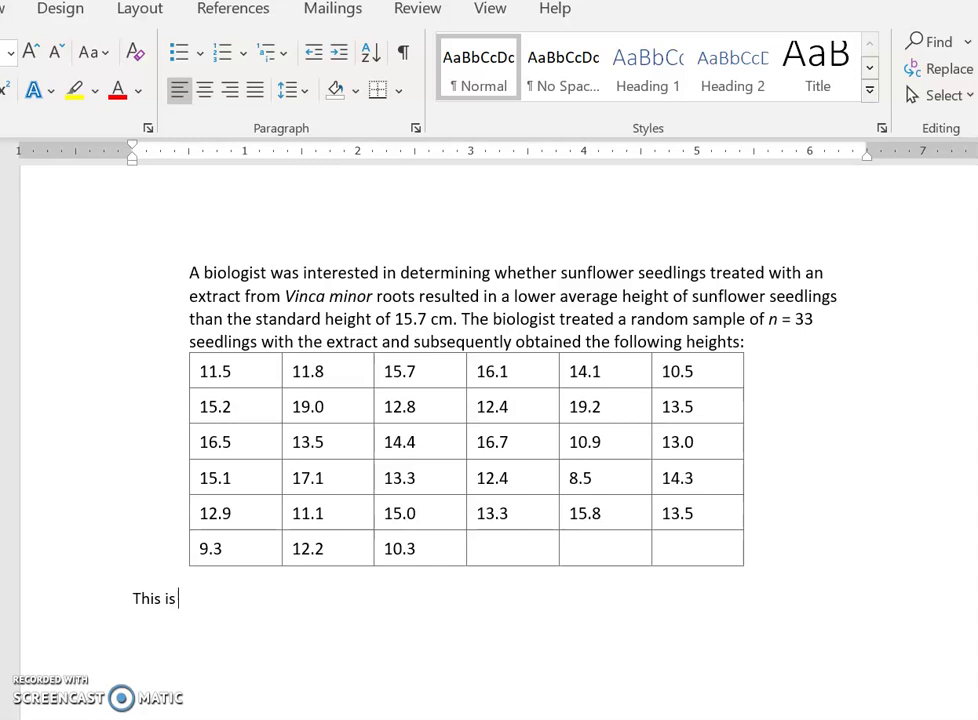
pyautogui.write('a ore-sample')
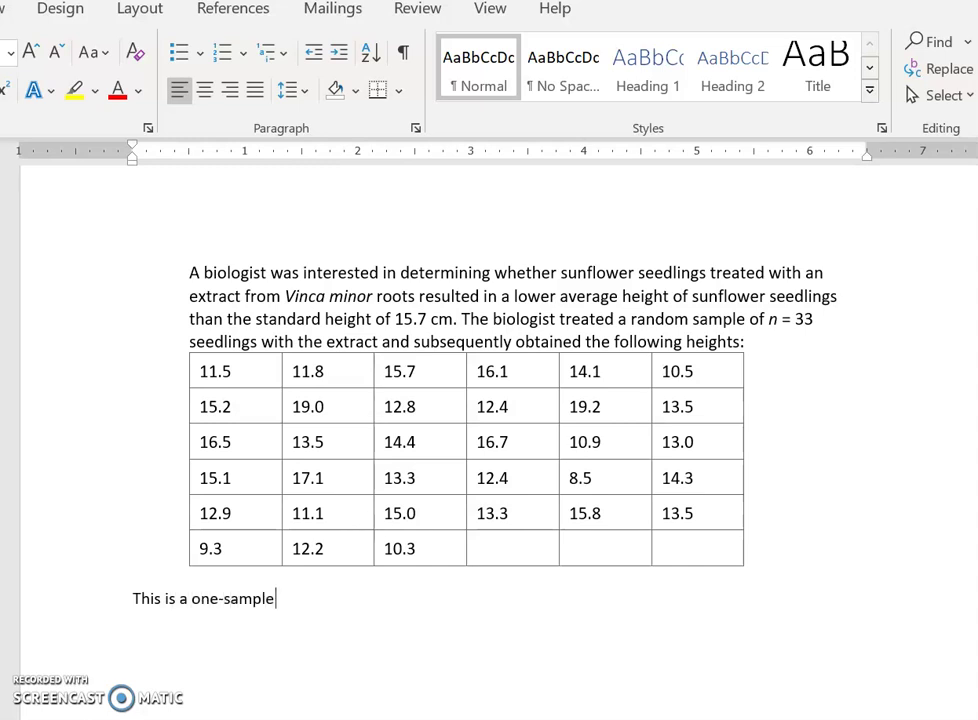
pyautogui.write(' t-test of means.')
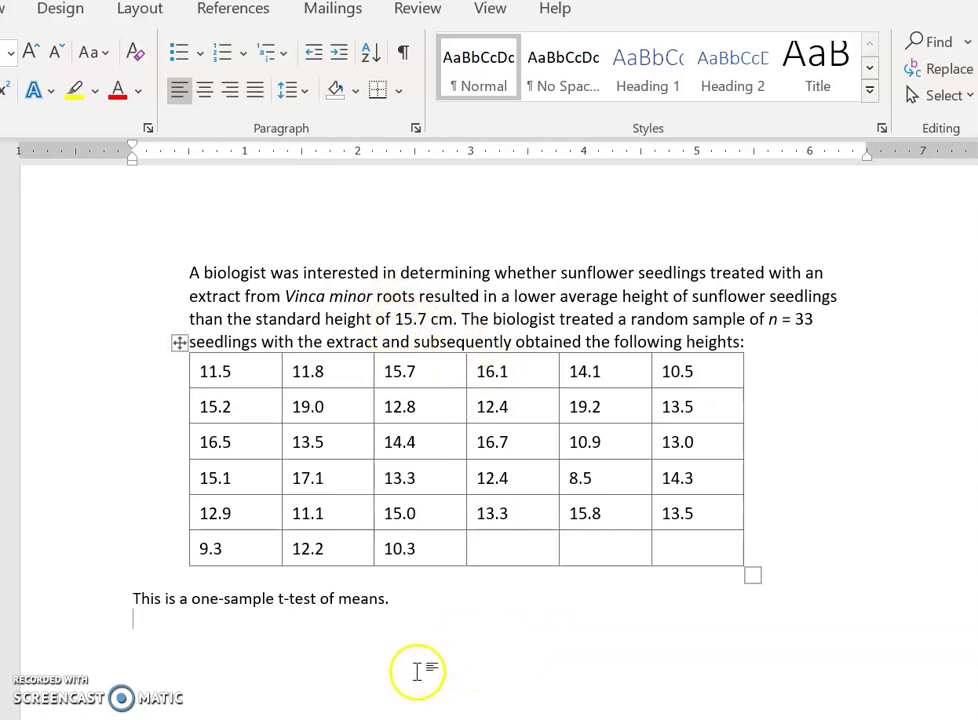
pyautogui.press('Return')
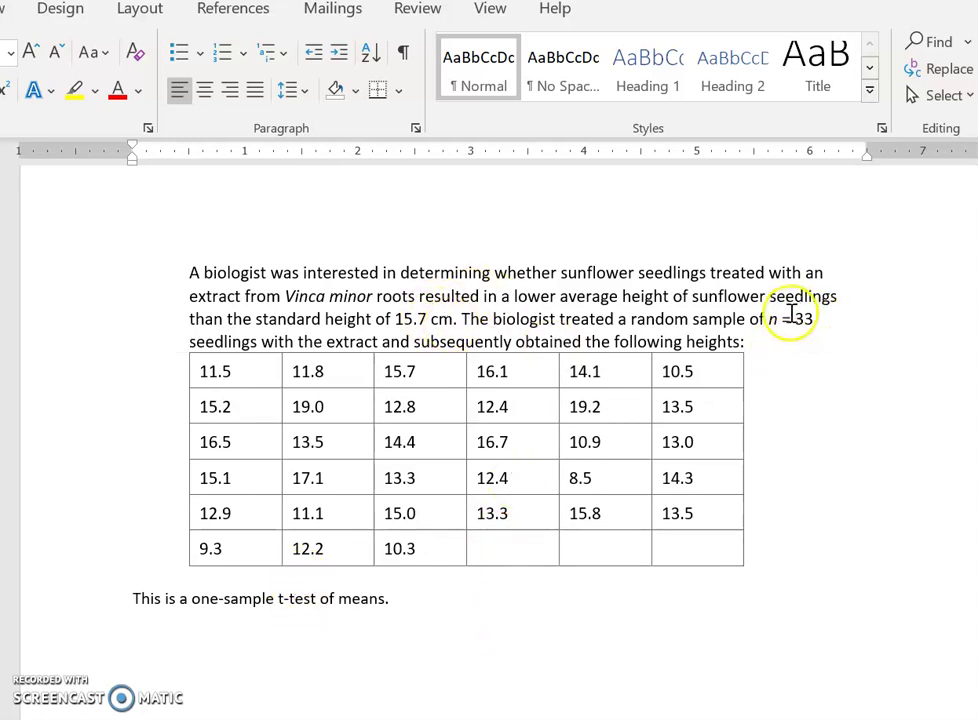
pyautogui.click(810, 323)
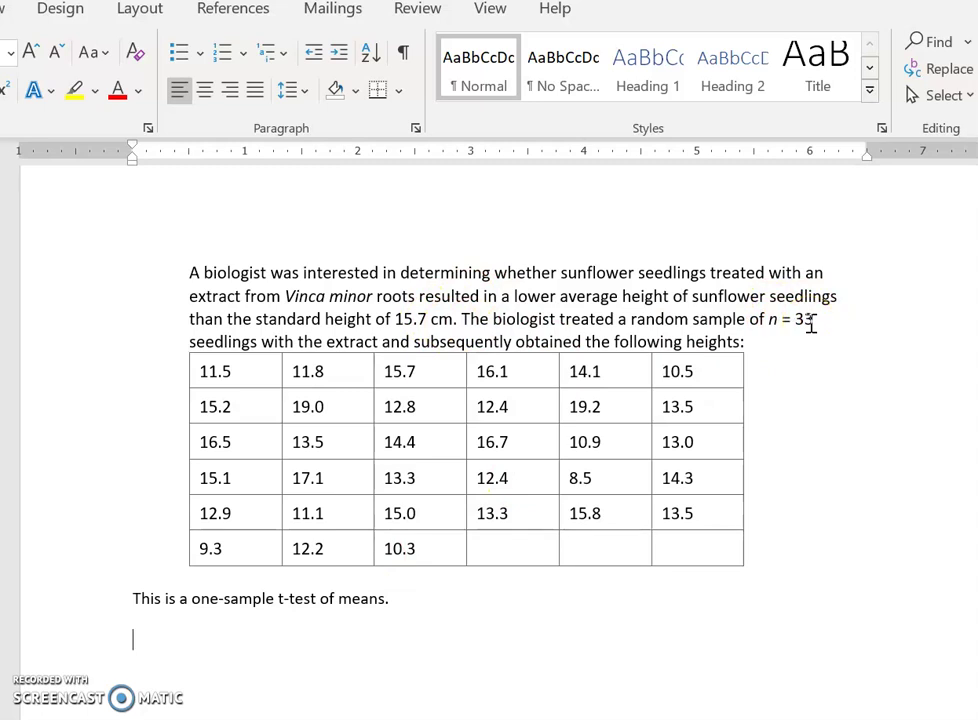
pyautogui.click(777, 323)
pyautogui.click(800, 321)
pyautogui.hotkey('ctrl', 'End')
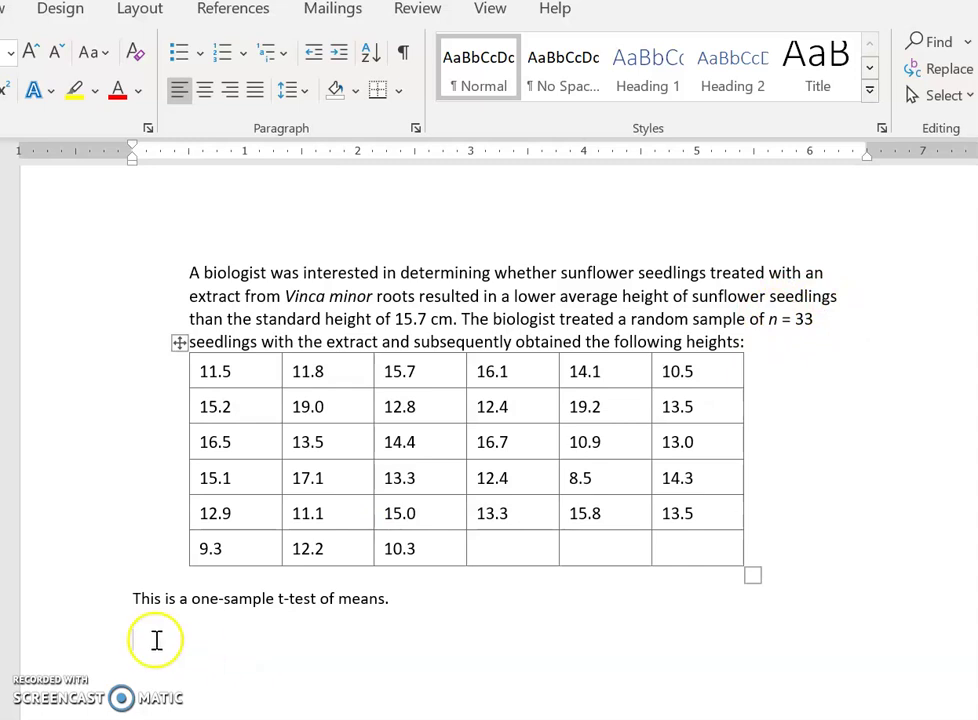
# Insert the null hypothesis as an equation below the sentence, with a subscript 0 and the mu symbol: H₀: μ = 15.7
pyautogui.click(141, 640)
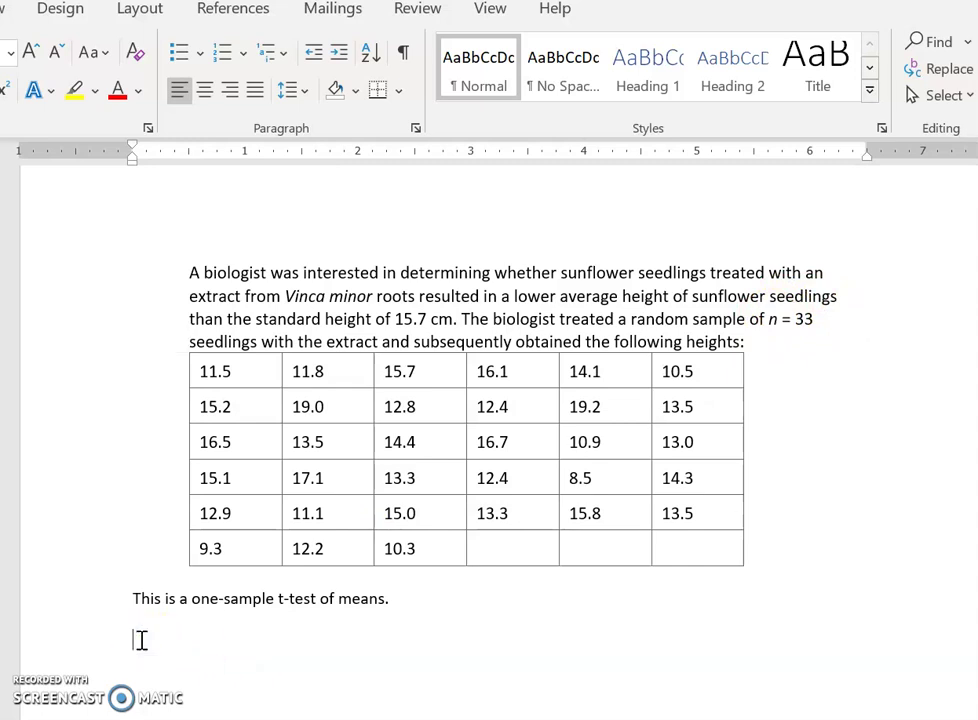
pyautogui.hotkey('alt', '=')
pyautogui.write('H_0:')
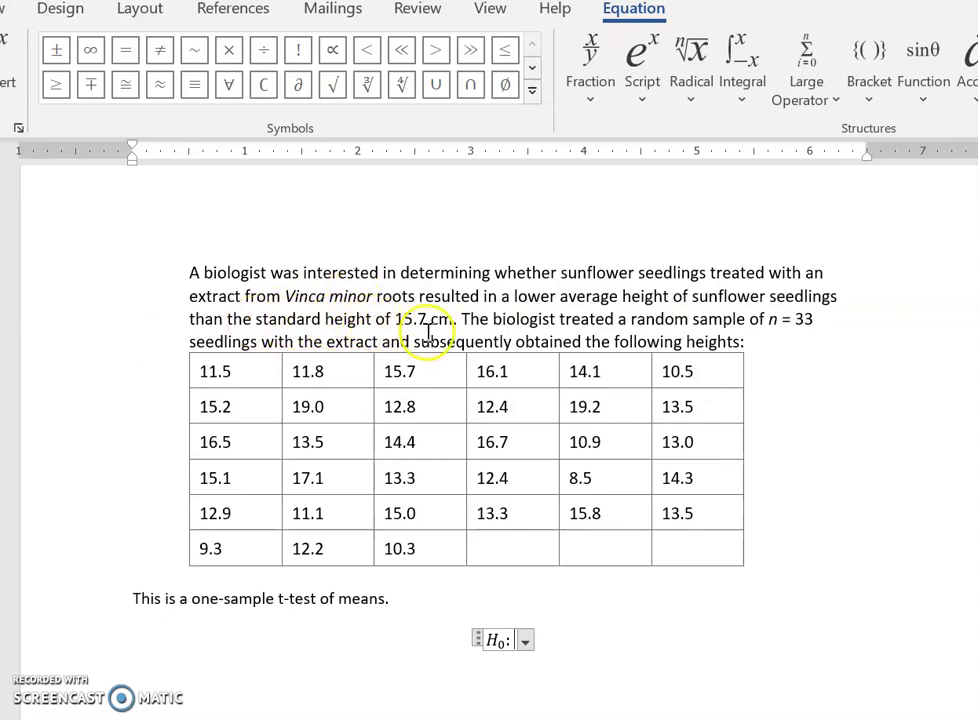
pyautogui.write('\\m')
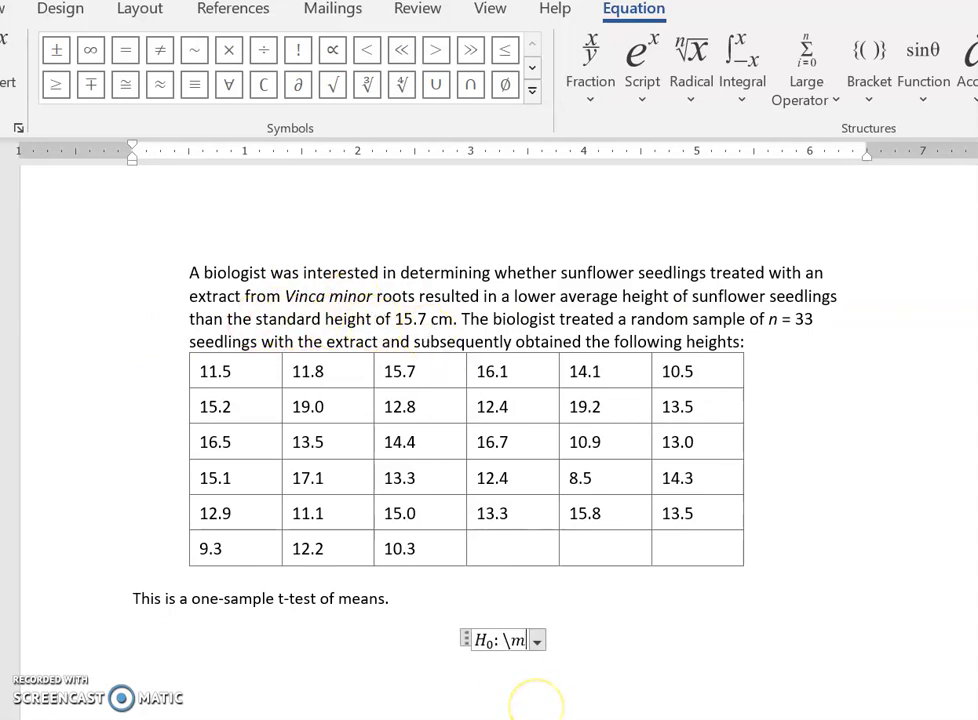
pyautogui.write('u =15.7')
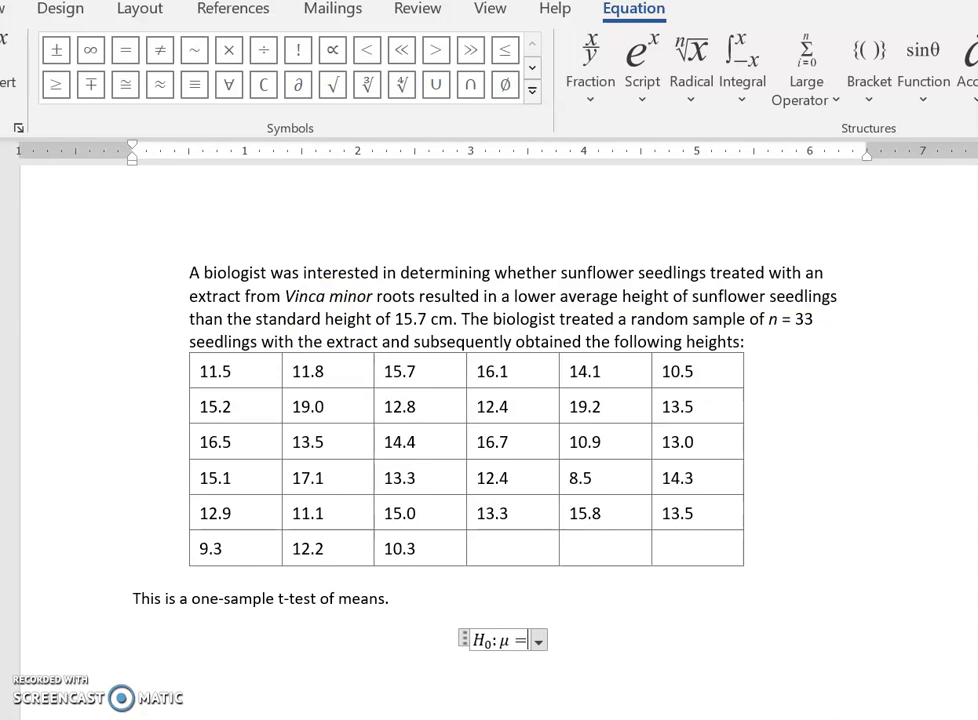
pyautogui.press('Return')
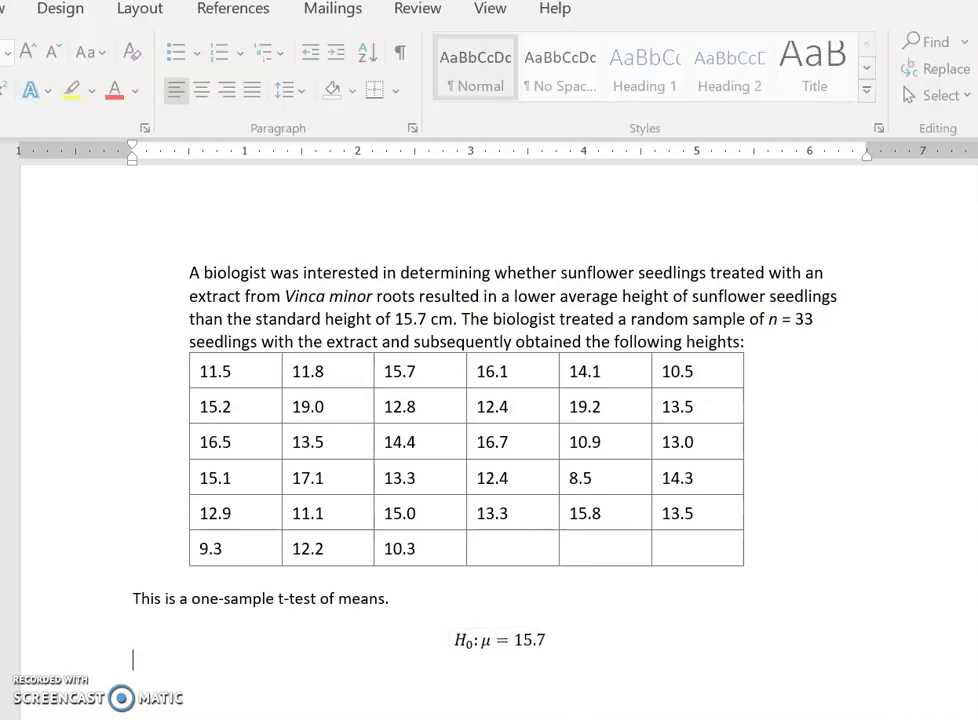
# Insert the alternative hypothesis as a second equation under the null hypothesis: Hₐ: μ < 15.7
pyautogui.hotkey('alt', '=')
pyautogui.write('H_a')
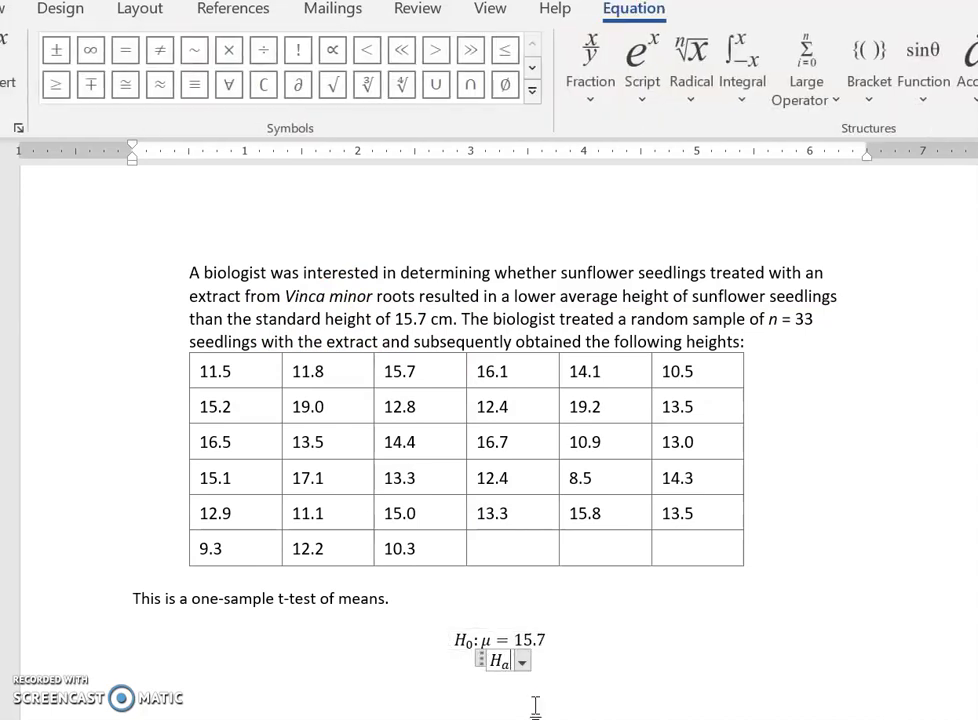
pyautogui.write(' :\\mu')
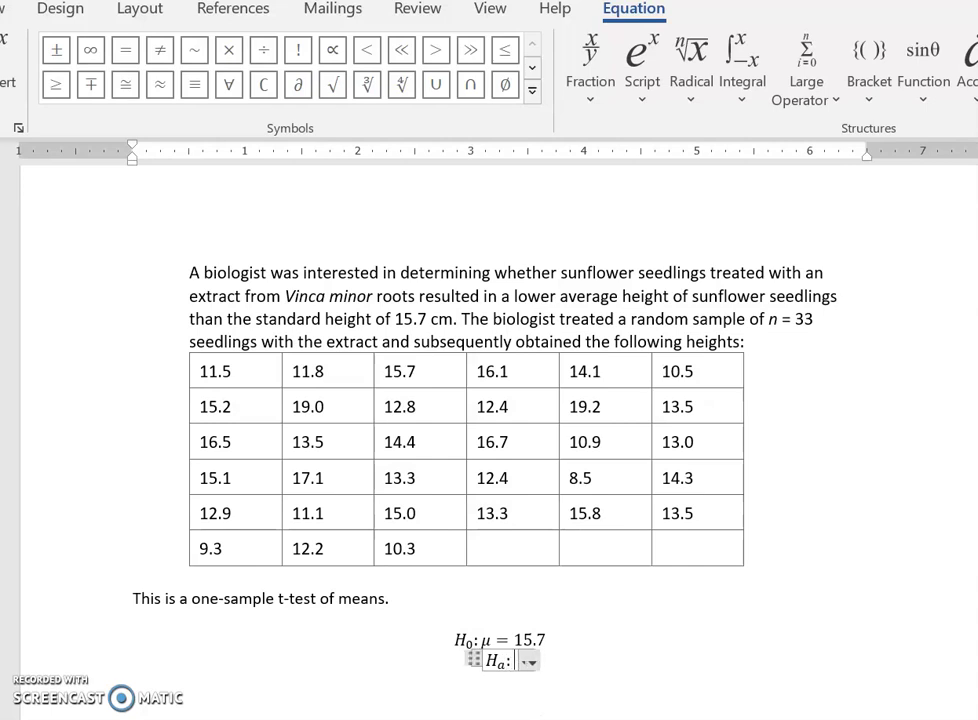
pyautogui.press('BackSpace')
pyautogui.press('BackSpace')
pyautogui.write('mu ')
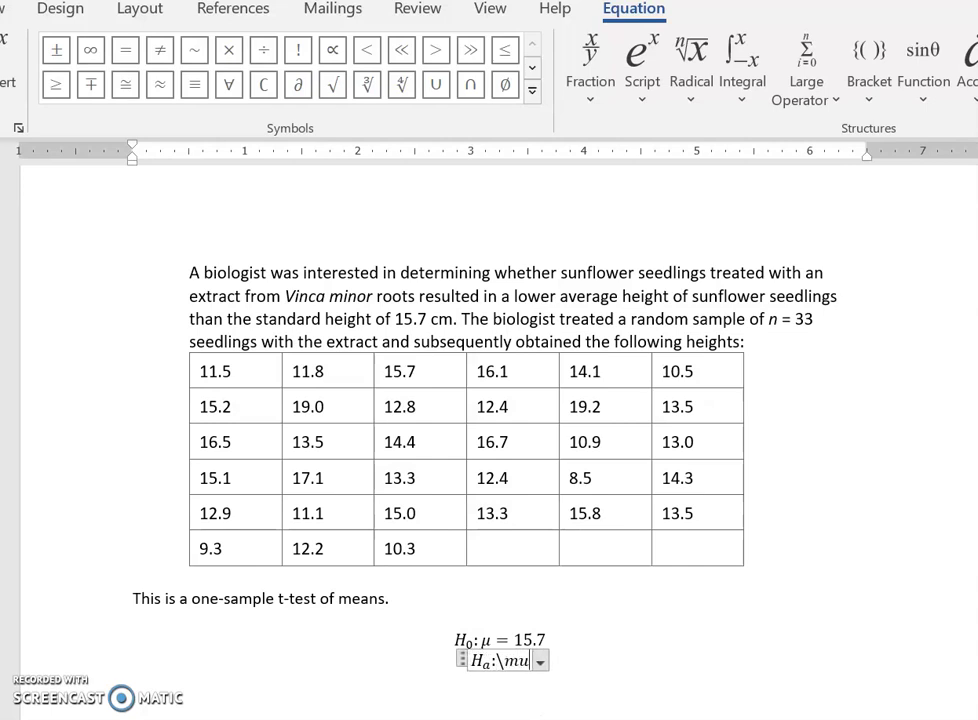
pyautogui.write('<15.7')
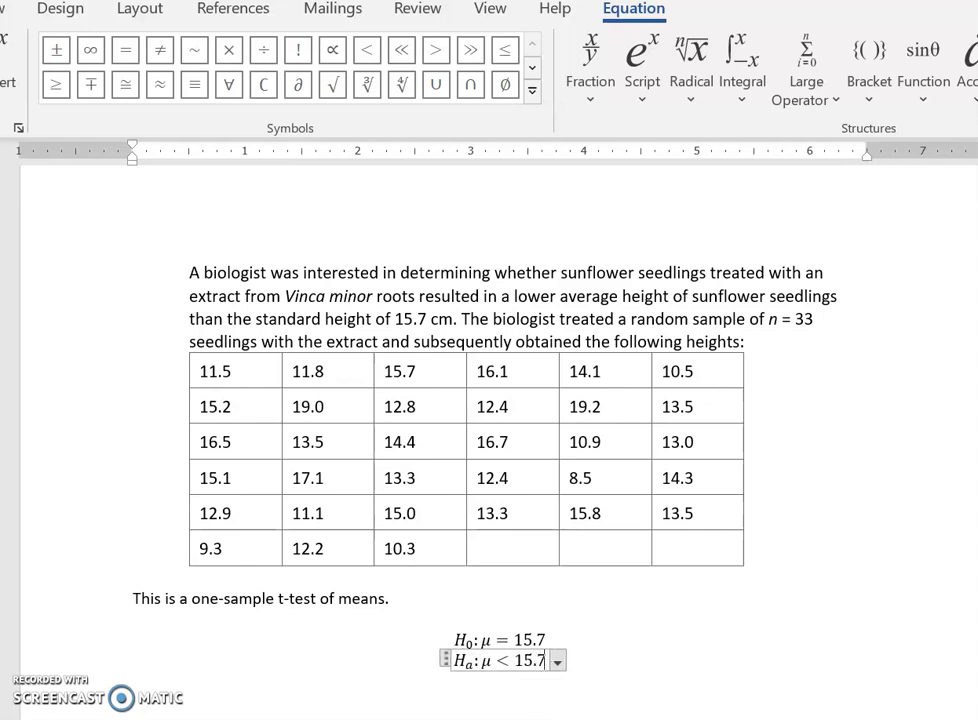
pyautogui.press('Right')
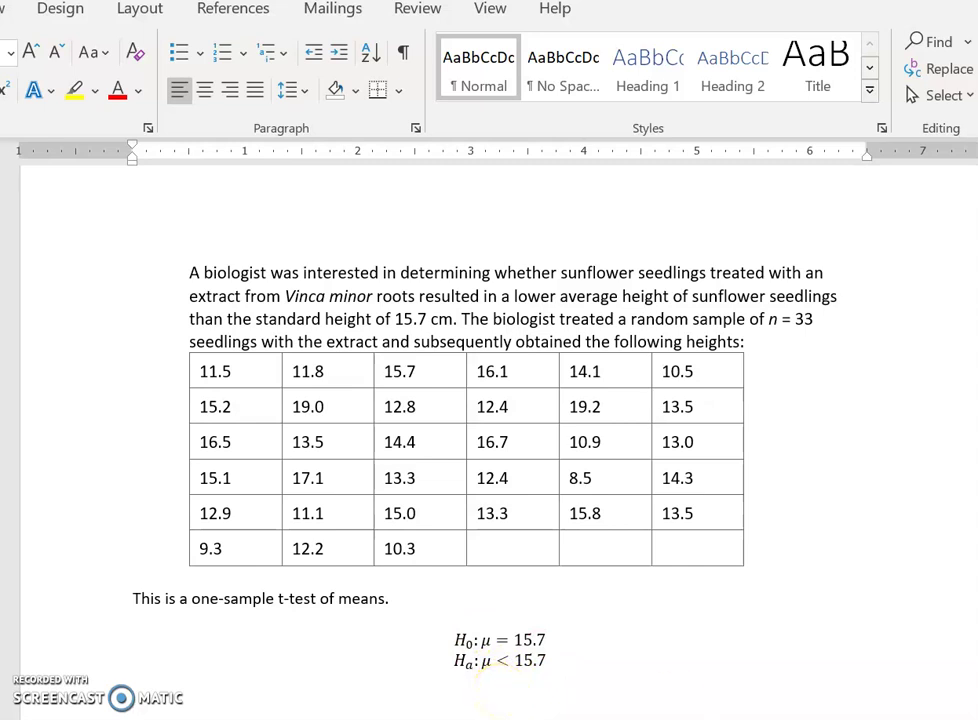
# Switch to the TI-84 Plus C emulator, check the seedling heights in list L1 and quit the list editor
pyautogui.hotkey('alt', 'Tab')
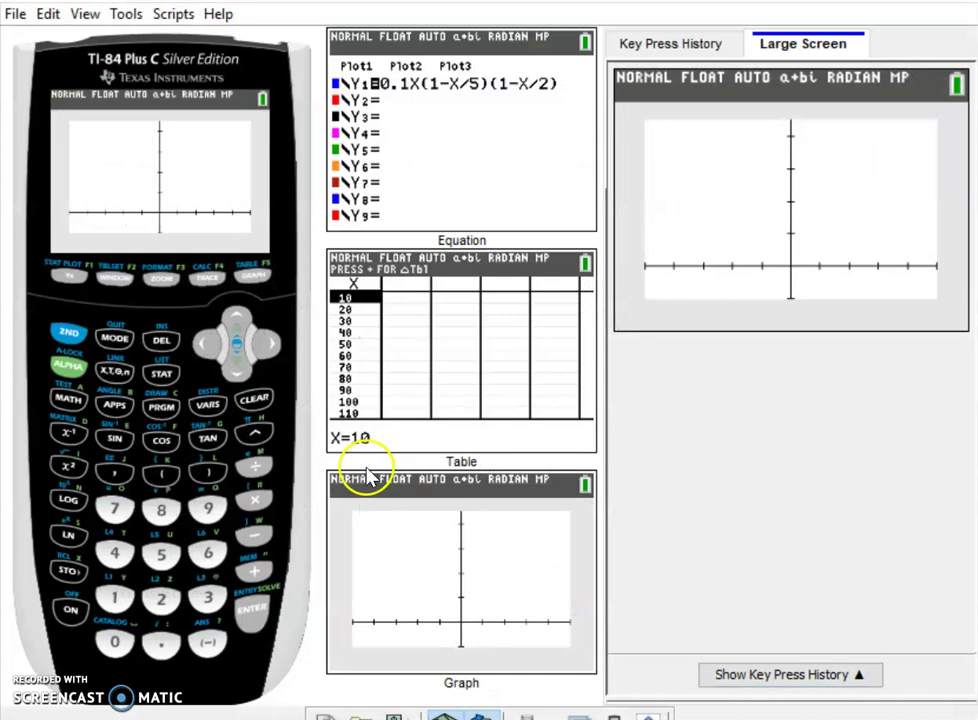
pyautogui.click(163, 377)
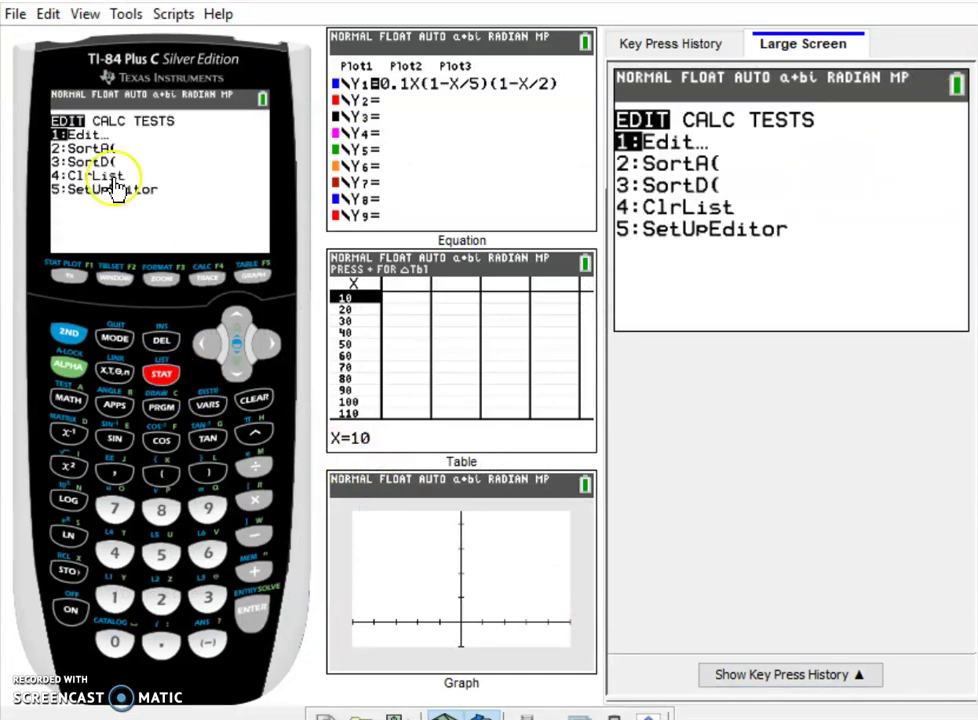
pyautogui.click(252, 616)
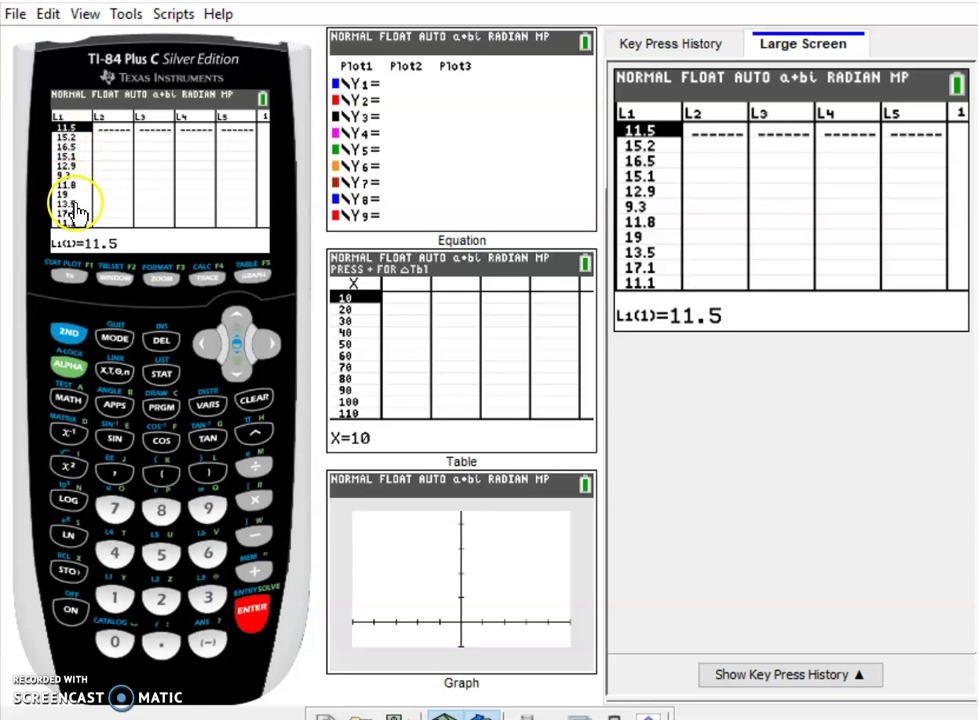
pyautogui.click(68, 332)
pyautogui.click(113, 340)
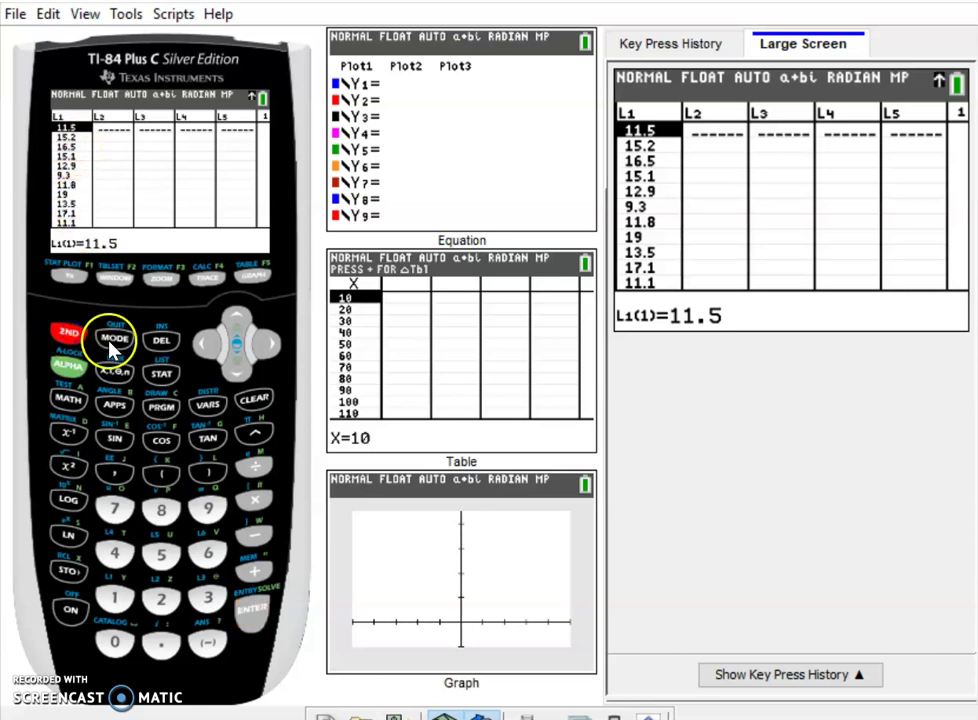
# Open the calculator's T-Test setup from the statistical tests
pyautogui.click(161, 374)
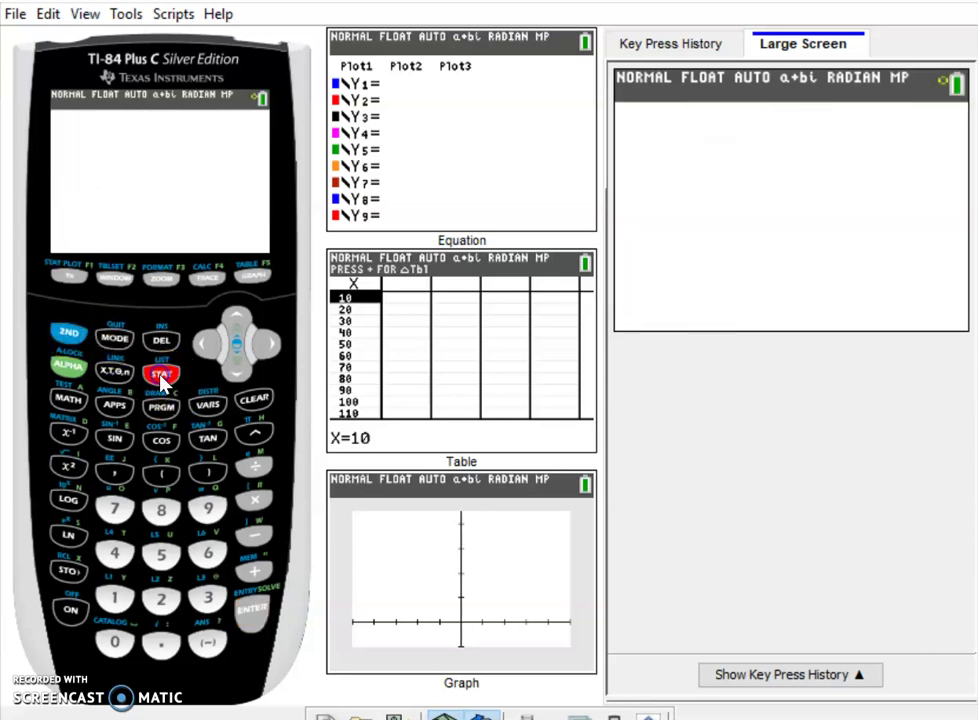
pyautogui.click(268, 346)
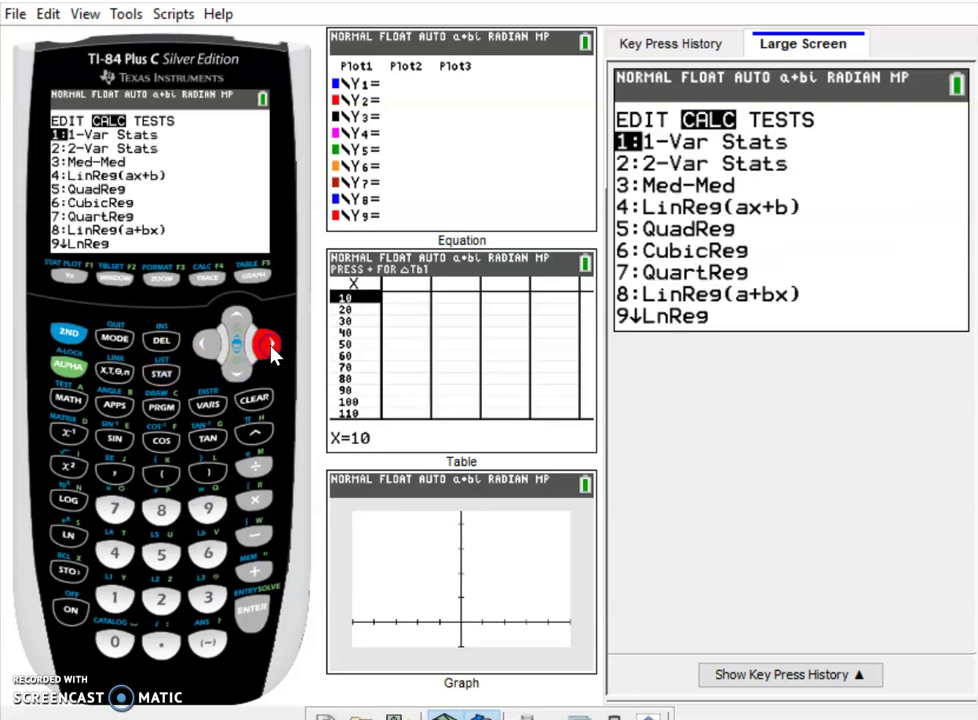
pyautogui.click(268, 346)
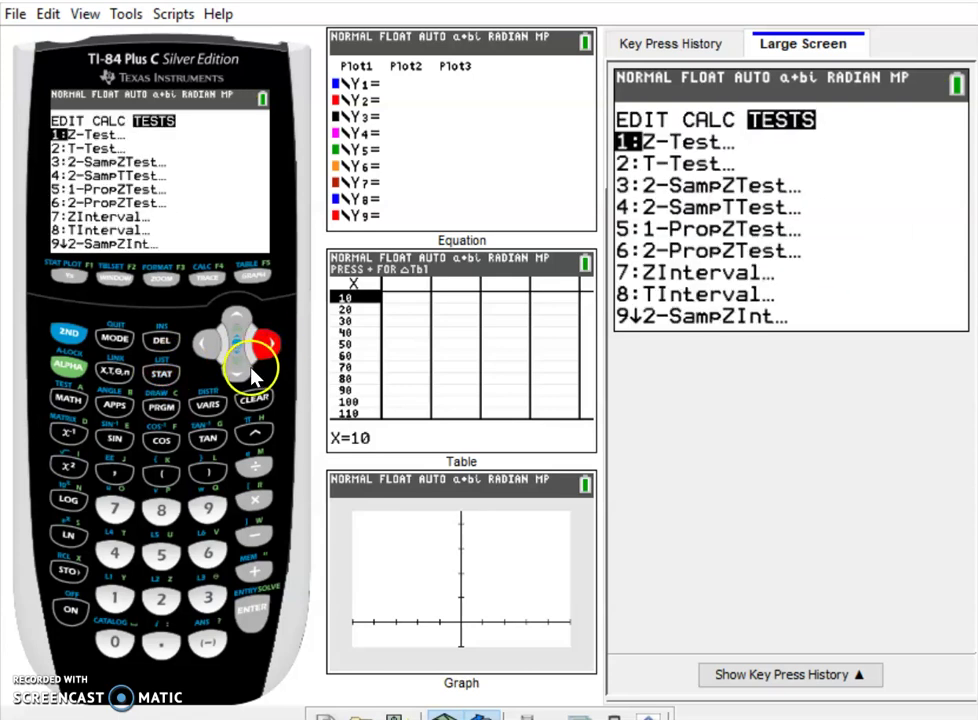
pyautogui.click(236, 368)
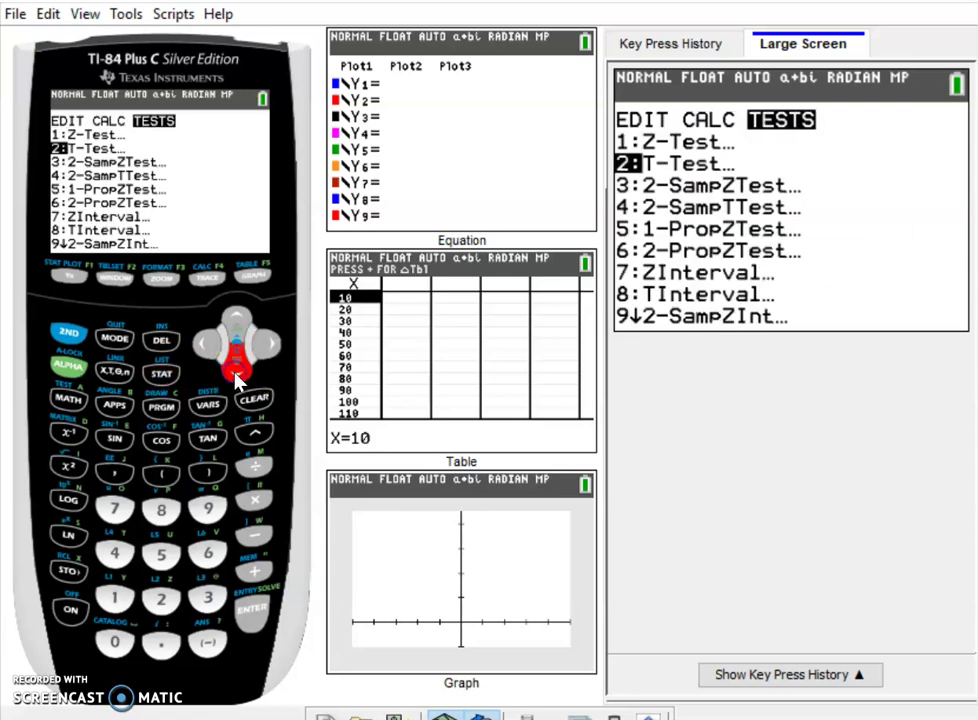
pyautogui.click(250, 620)
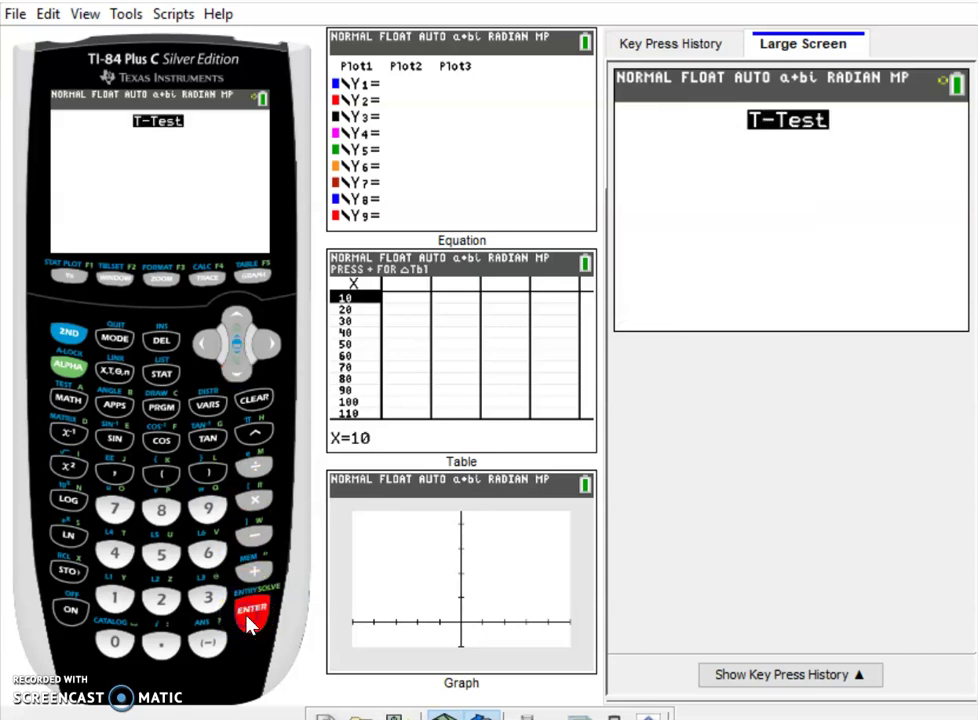
# Compare the Data and Stats input options of the T-Test and keep Data as the input type
pyautogui.click(264, 345)
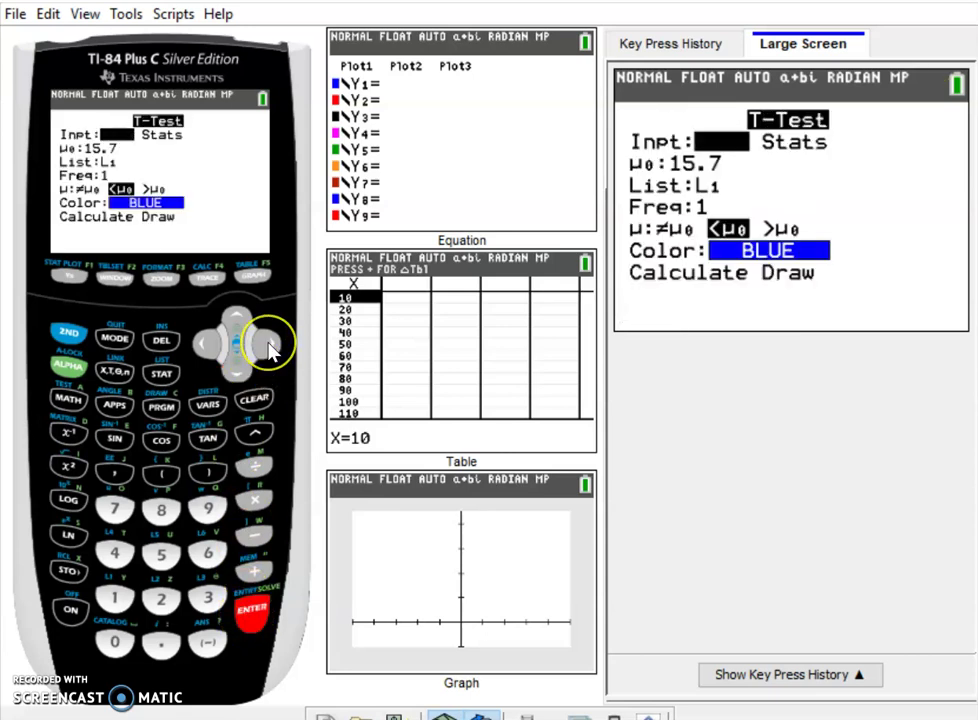
pyautogui.click(266, 345)
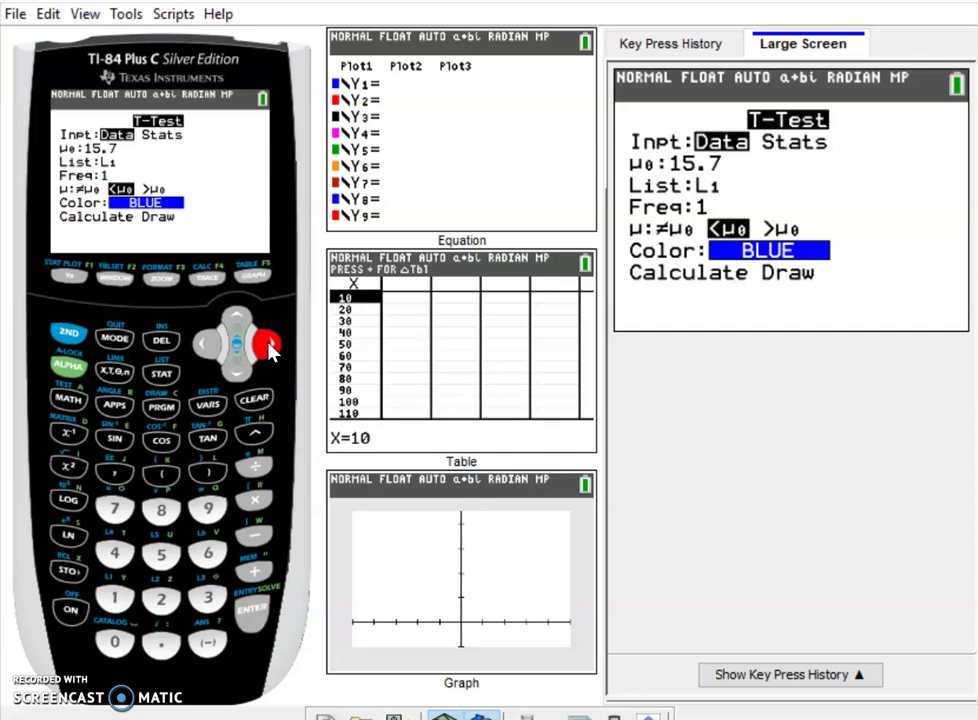
pyautogui.click(213, 347)
pyautogui.click(265, 345)
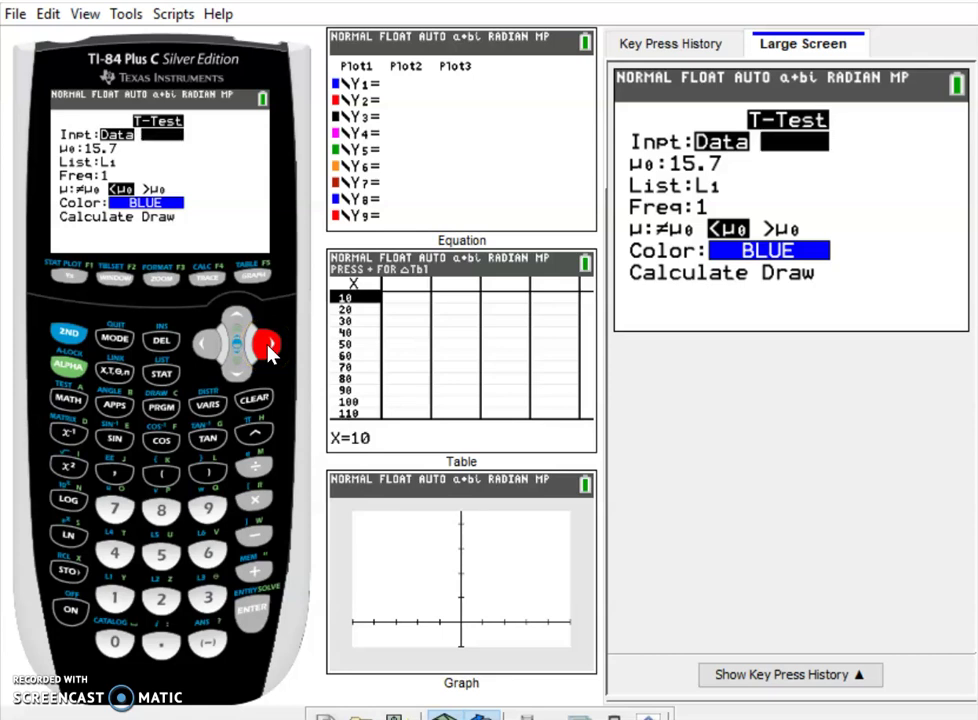
pyautogui.click(206, 346)
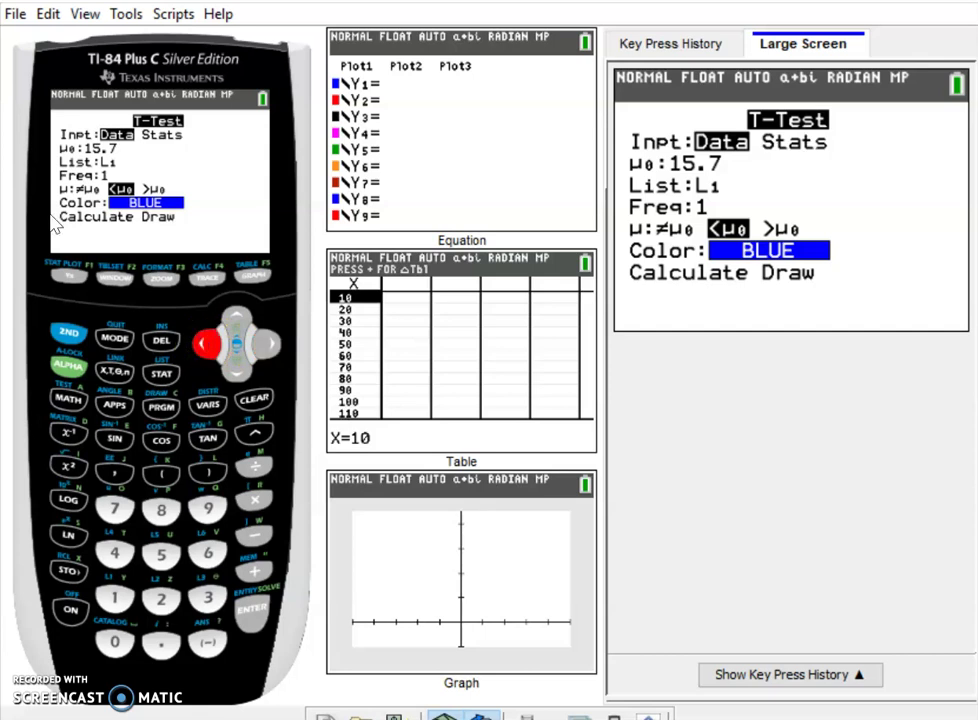
# Keep μ₀ at 15.7, list L1, frequency 1, the <μ₀ alternative and blue, and draw the T-Test distribution curve
pyautogui.click(238, 380)
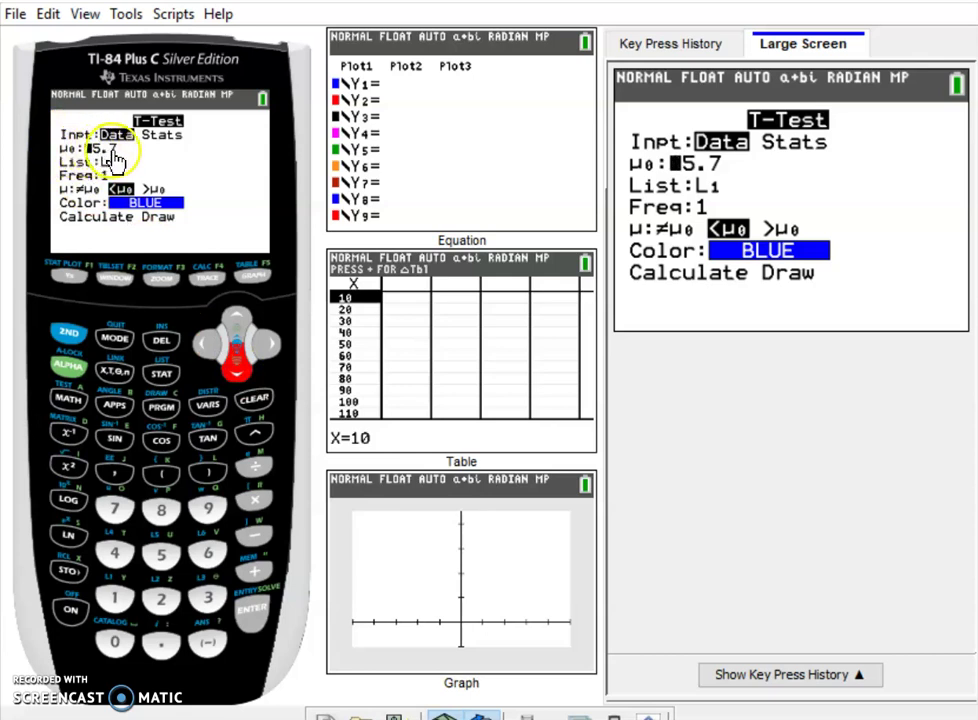
pyautogui.click(218, 342)
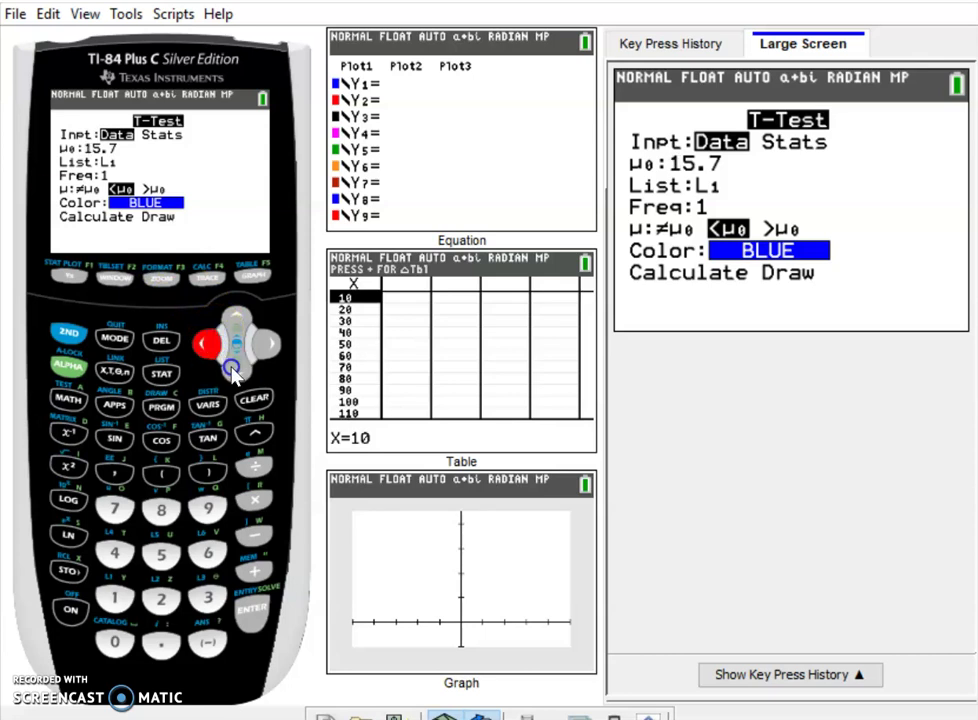
pyautogui.click(236, 370)
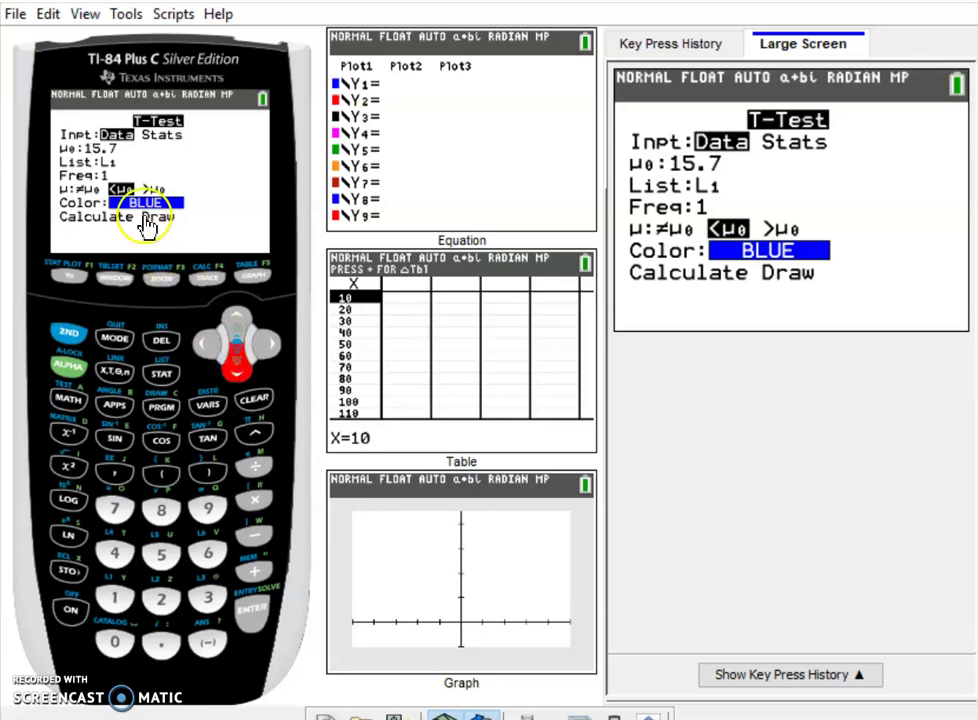
pyautogui.click(234, 372)
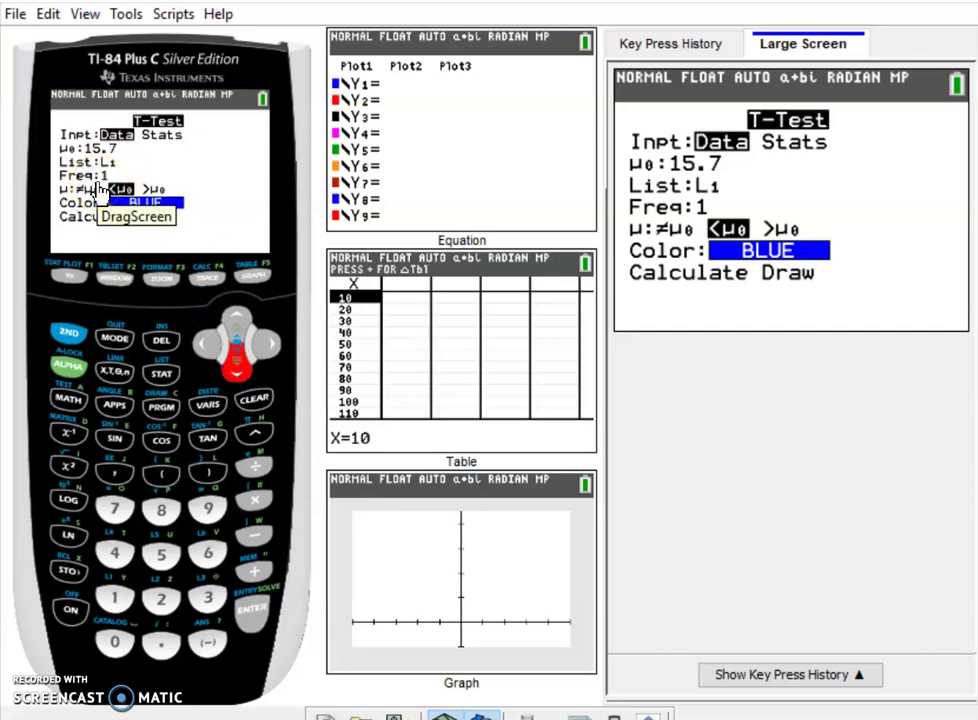
pyautogui.moveTo(100, 190)
pyautogui.mouseDown()
pyautogui.moveTo(135, 232)
pyautogui.moveTo(125, 205)
pyautogui.mouseUp()
pyautogui.click(236, 369)
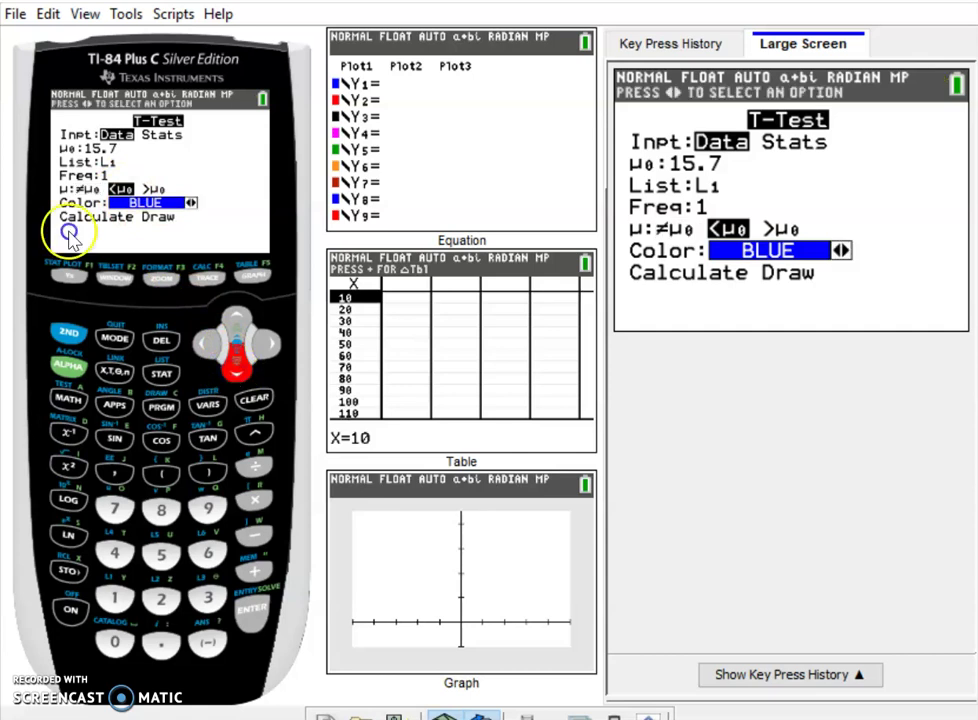
pyautogui.click(237, 372)
pyautogui.click(266, 346)
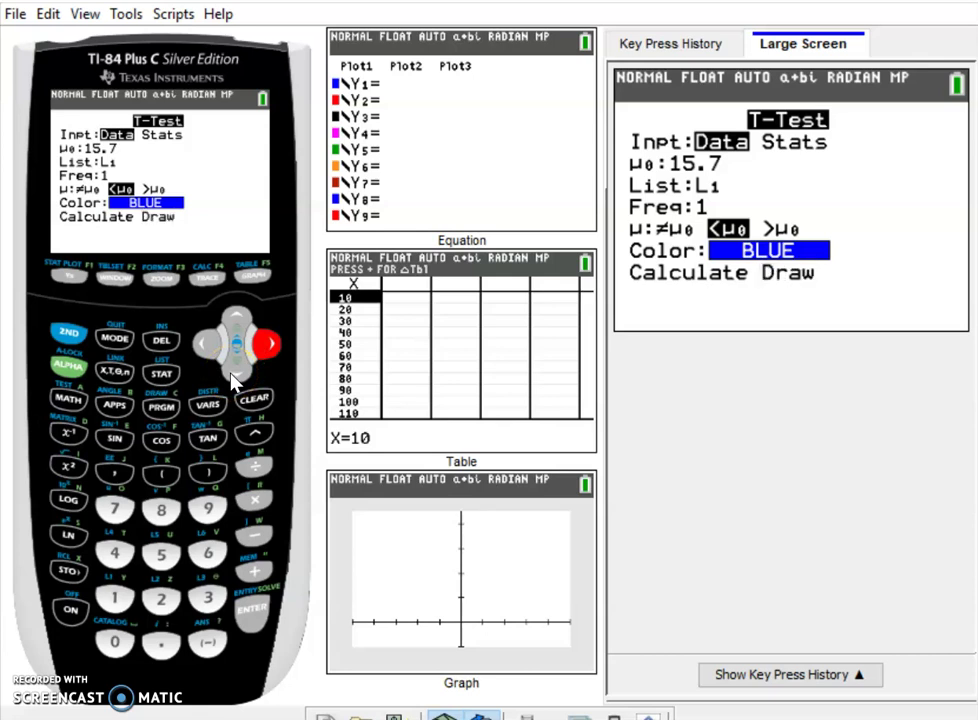
pyautogui.click(256, 610)
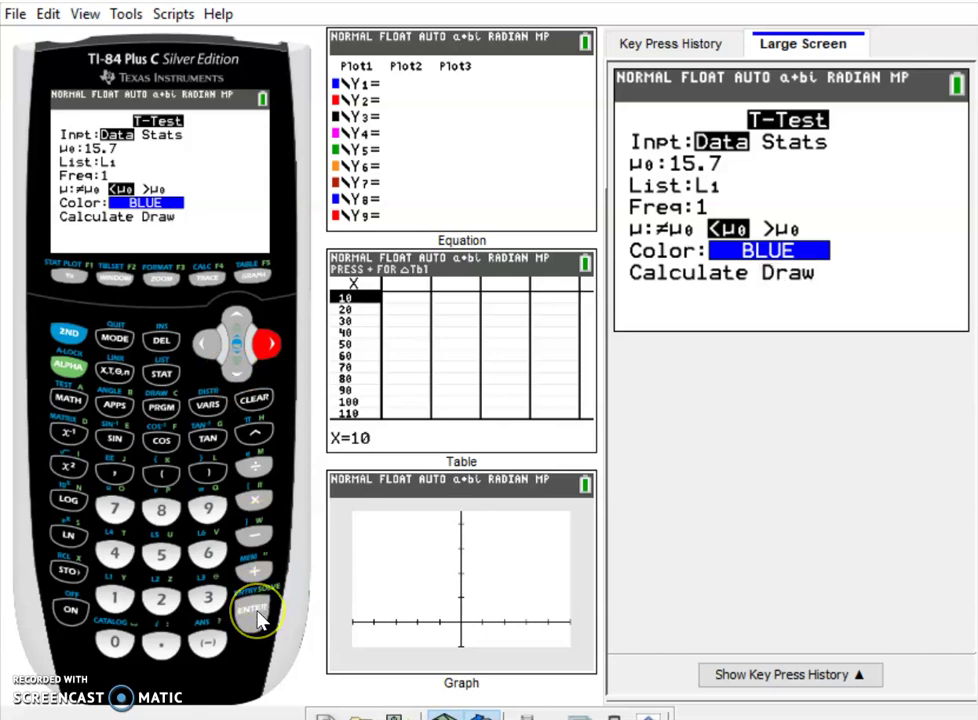
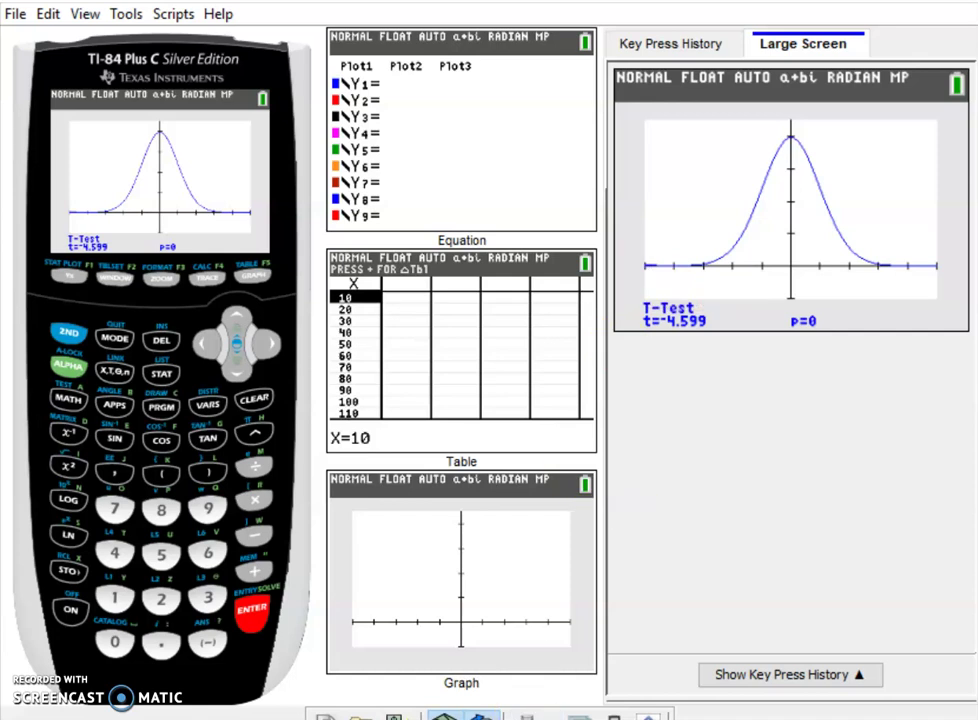
# Switch to the Word document and write below the hypotheses: "If the problem doesn't say what the significance level is, generally assume"
pyautogui.click(527, 716)
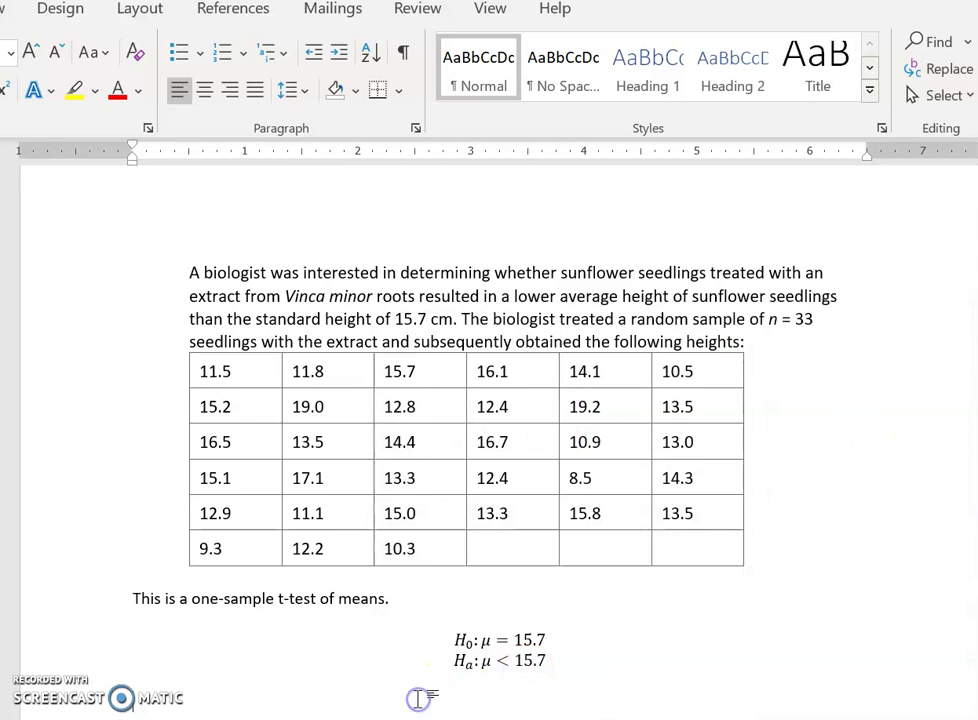
pyautogui.write('probab')
pyautogui.press('BackSpace')
pyautogui.press('BackSpace')
pyautogui.write("lem doesn't say")
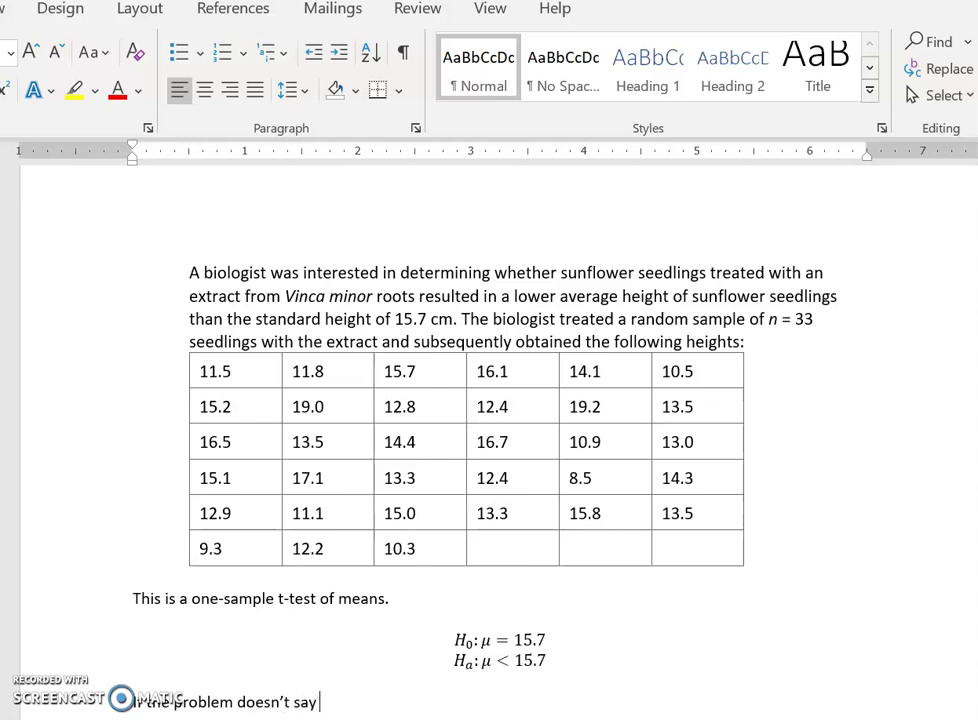
pyautogui.write(' what the signig')
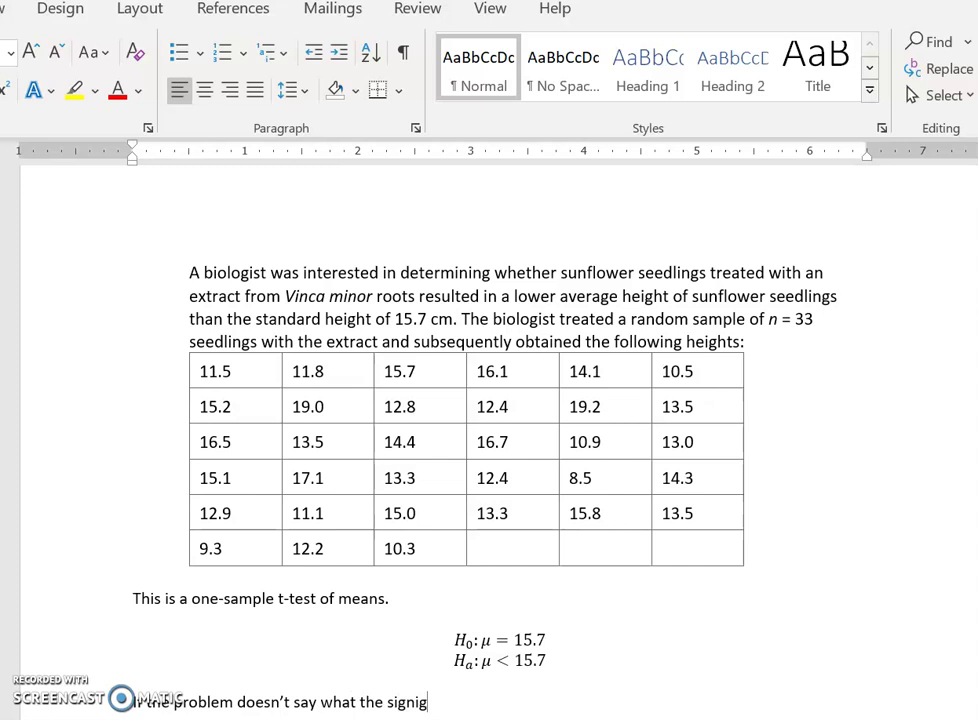
pyautogui.press('BackSpace')
pyautogui.write('ficance level is, generally ')
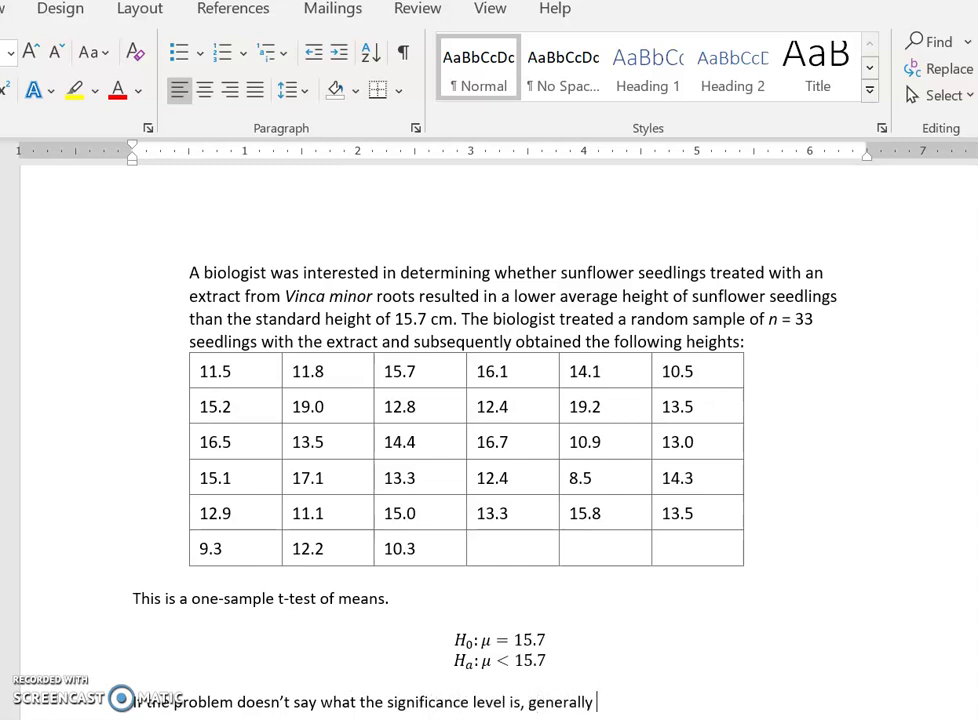
pyautogui.write('assume')
pyautogui.press('BackSpace')
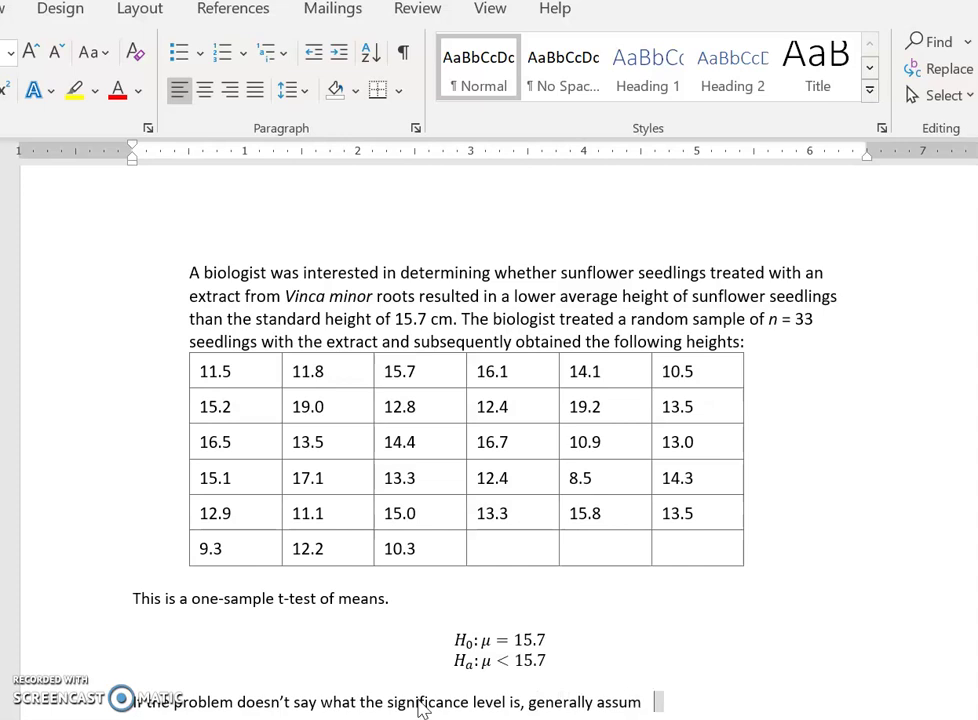
# Complete the significance level sentence with the inline equation α = 0.05 and a period
pyautogui.hotkey('alt', '=')
pyautogui.write('\\alpha')
pyautogui.write(' = 0.05')
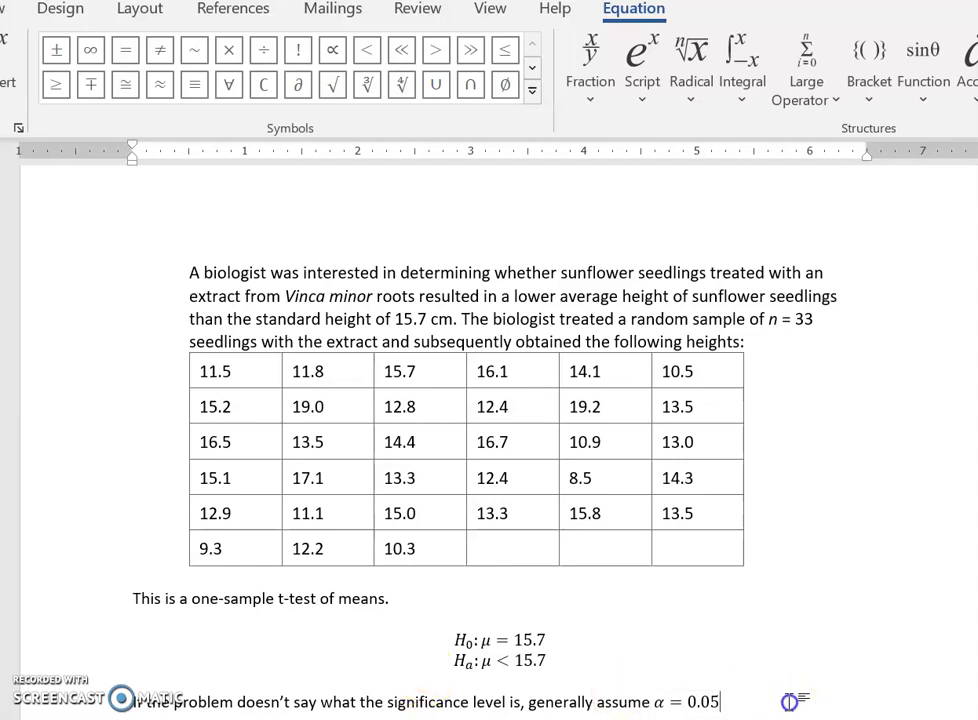
pyautogui.click(790, 702)
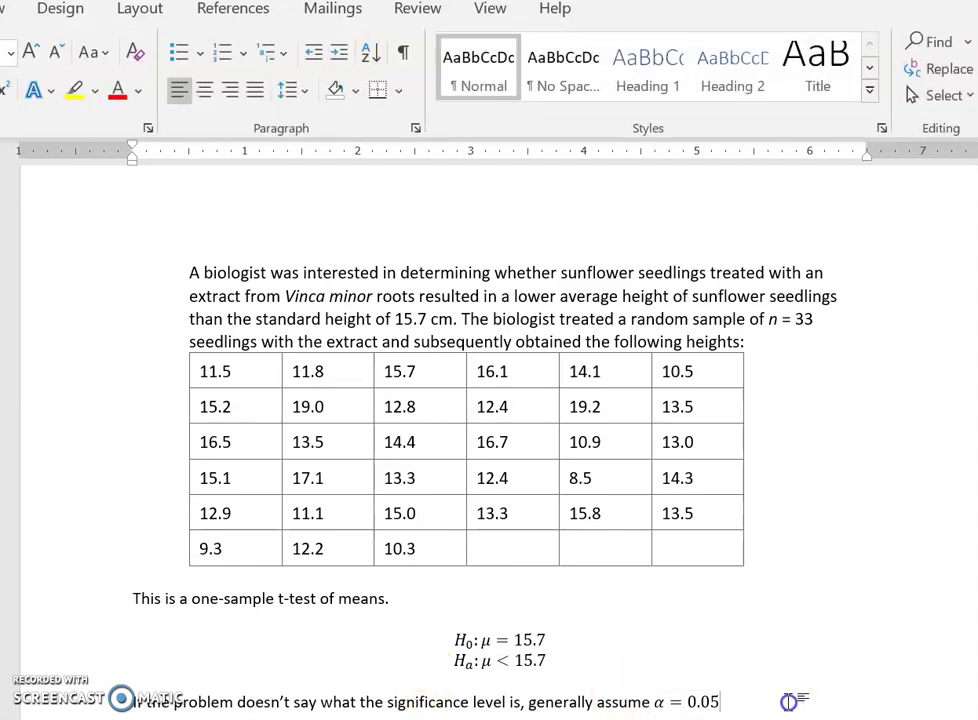
pyautogui.write('.')
# Add the inline equation z ≈ 1.64 with a period after the significance level sentence
pyautogui.click(790, 703)
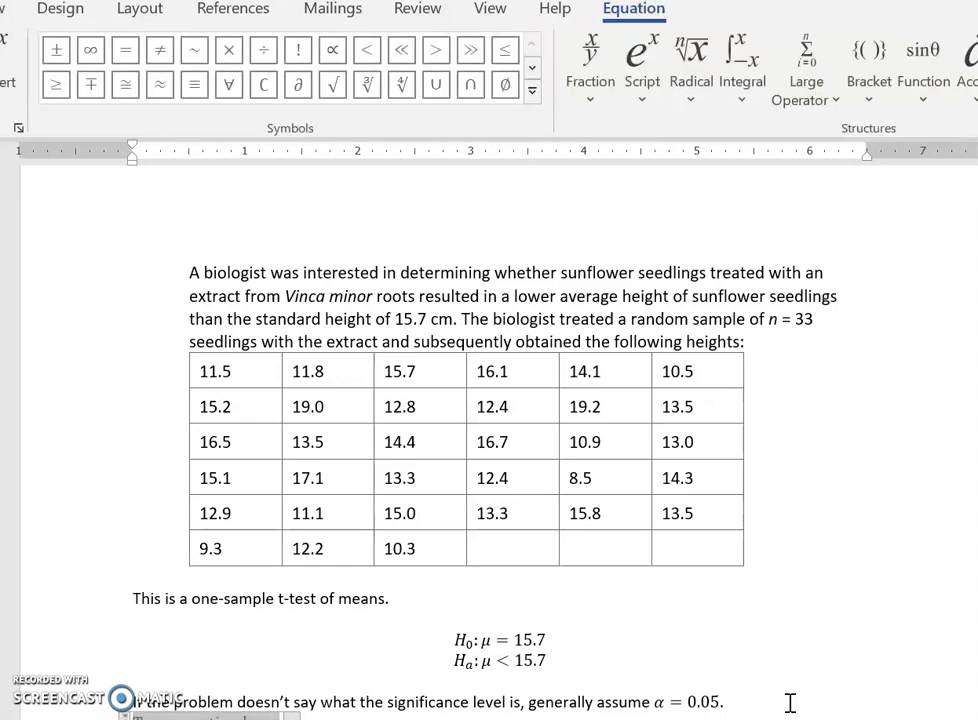
pyautogui.write('z')
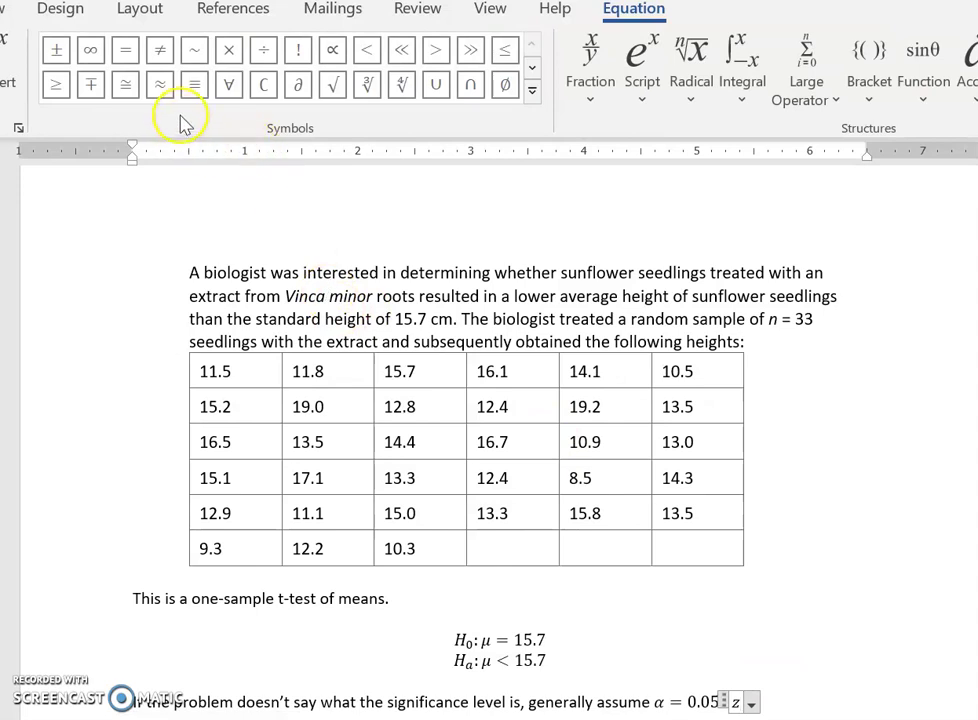
pyautogui.click(160, 84)
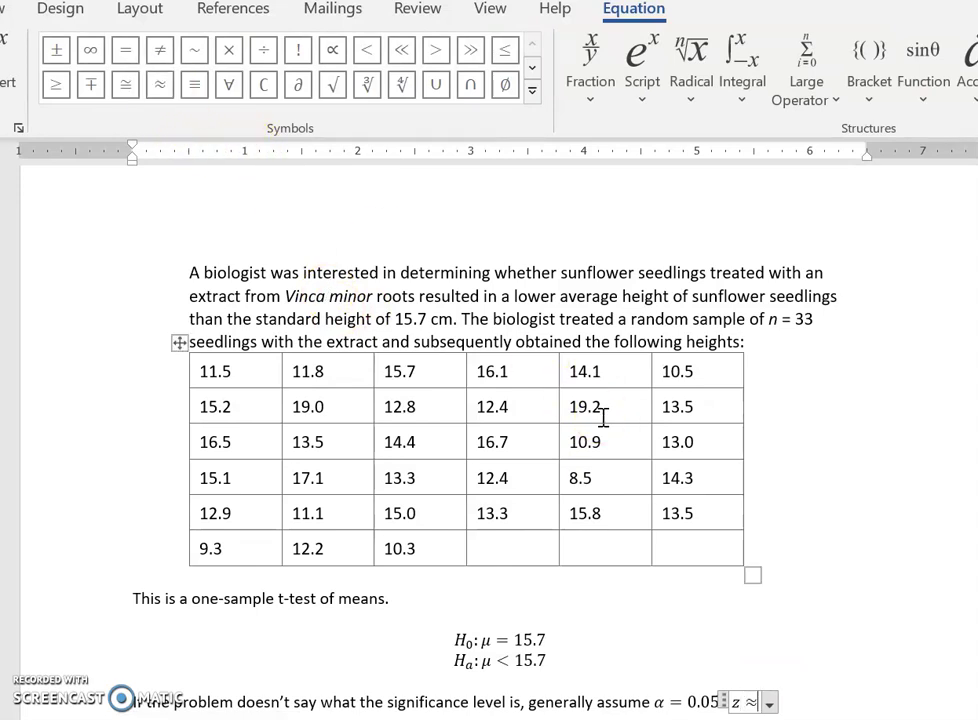
pyautogui.write('1.64')
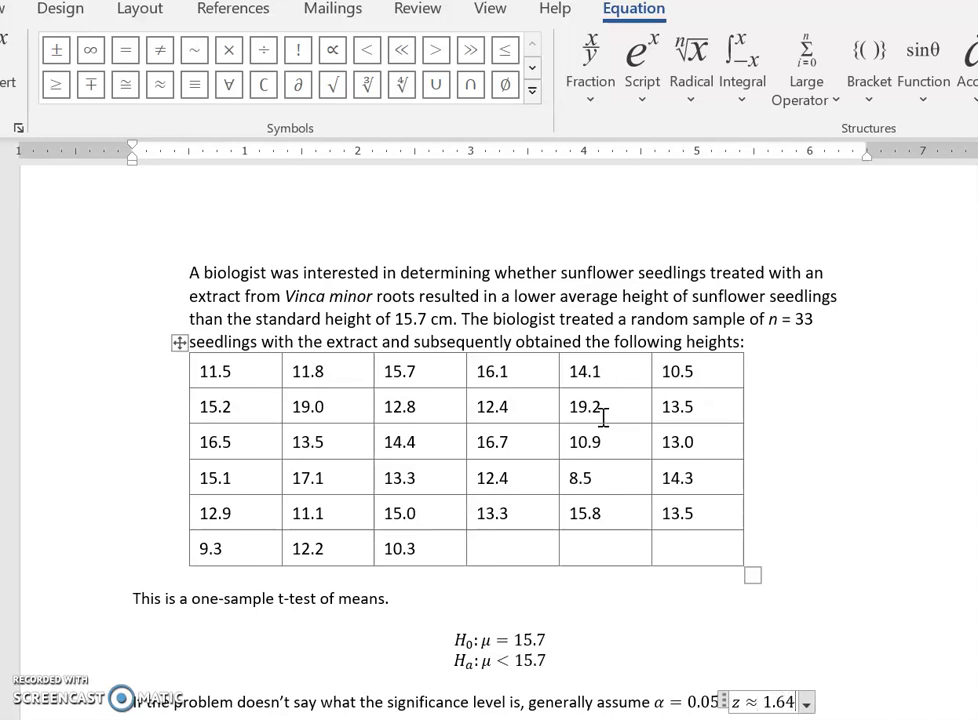
pyautogui.press('Right')
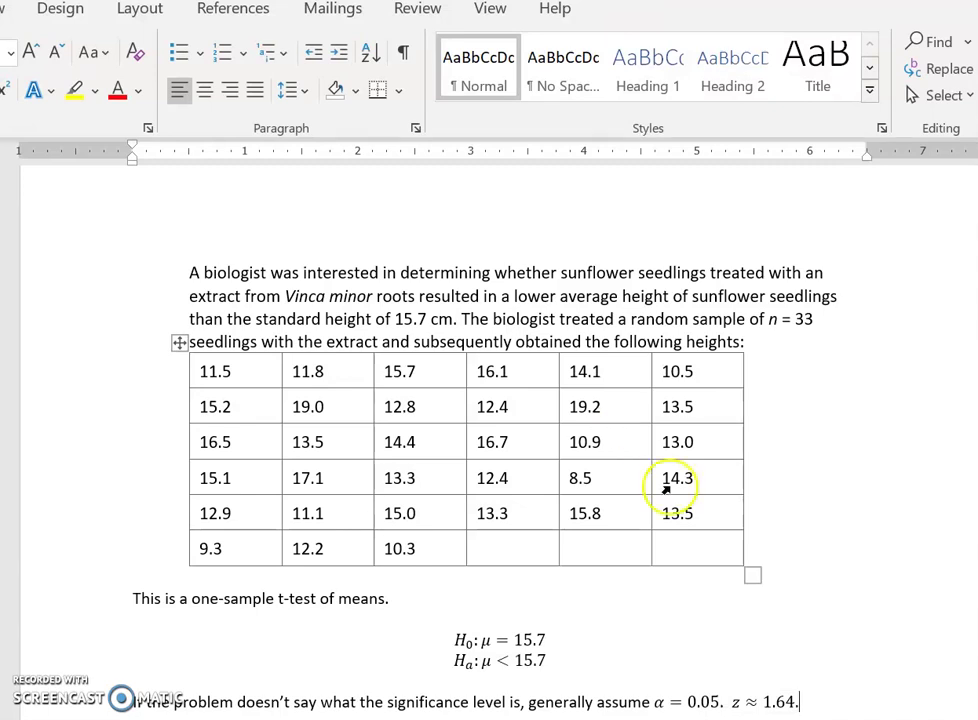
# Make the critical z value negative so it reads −1.64, and start a new line below the sentence
pyautogui.click(766, 706)
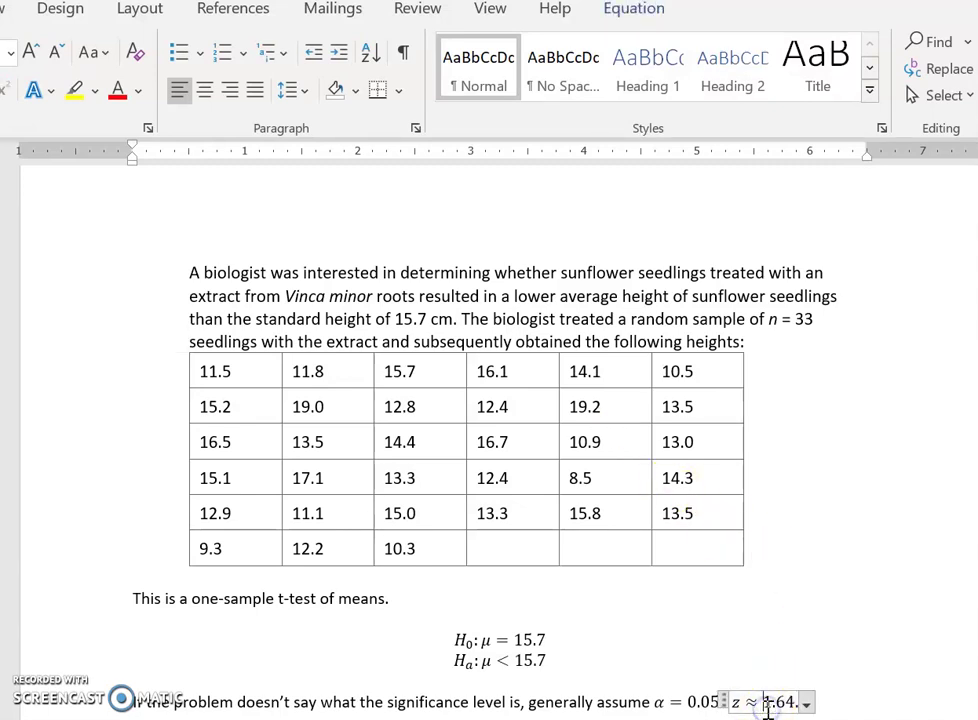
pyautogui.write('-')
pyautogui.click(830, 702)
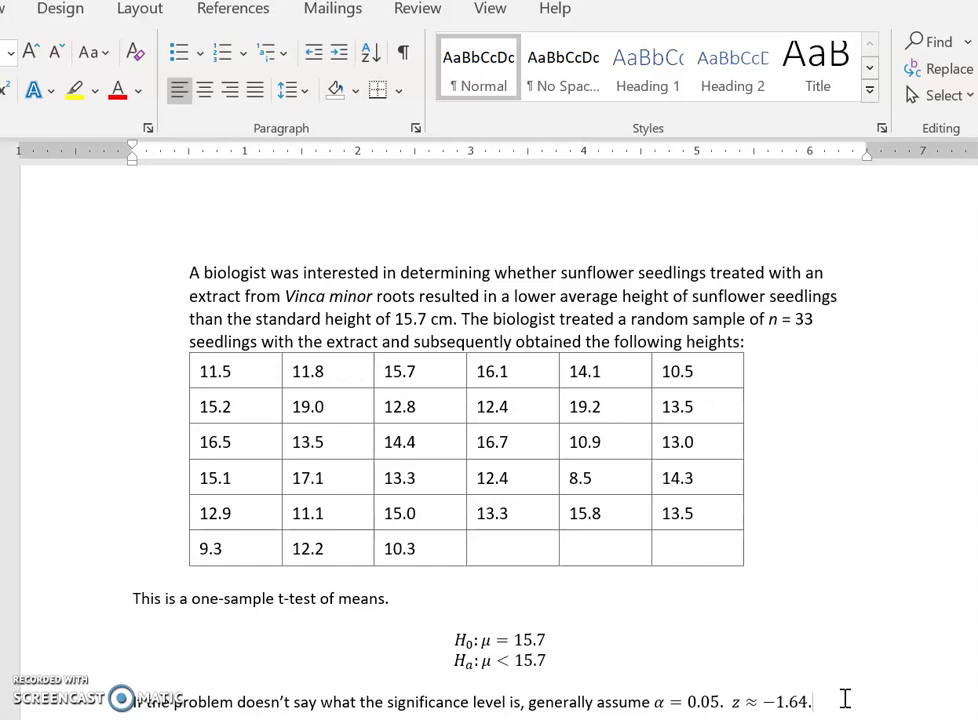
pyautogui.press('Return')
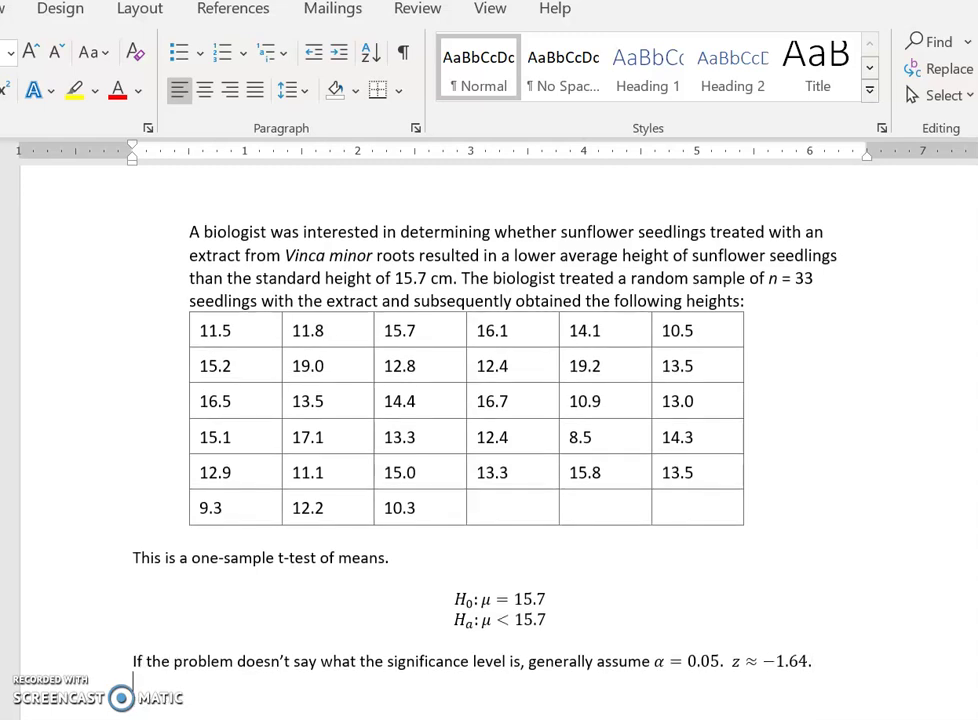
# Switch back to the TI-84 Plus C emulator and reopen the T-Test setup from the statistical tests
pyautogui.hotkey('alt', 'Tab')
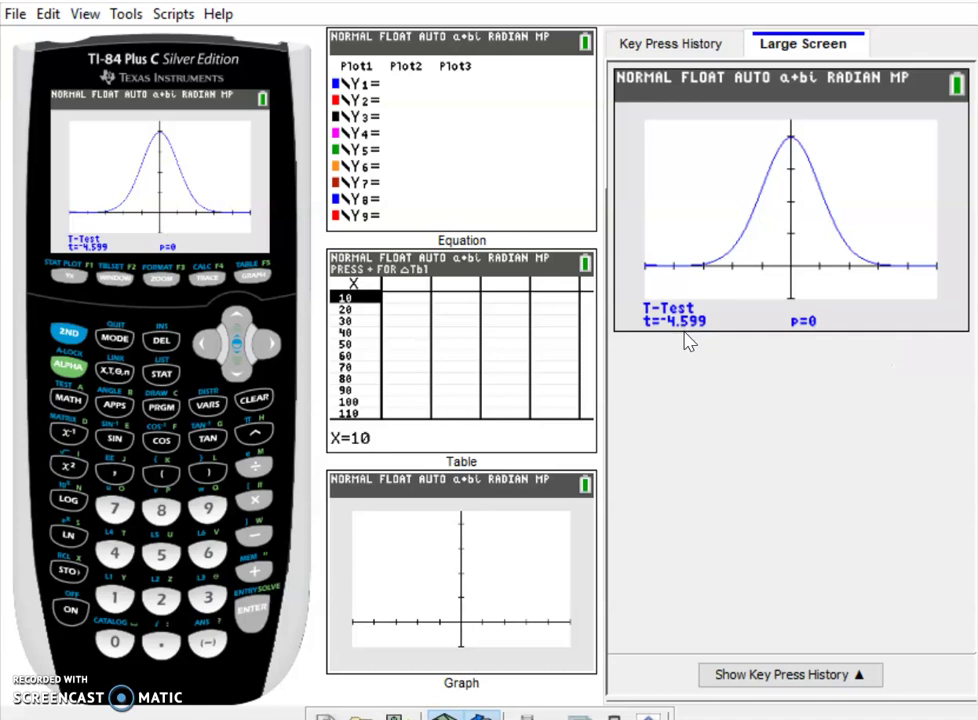
pyautogui.click(163, 374)
pyautogui.click(200, 345)
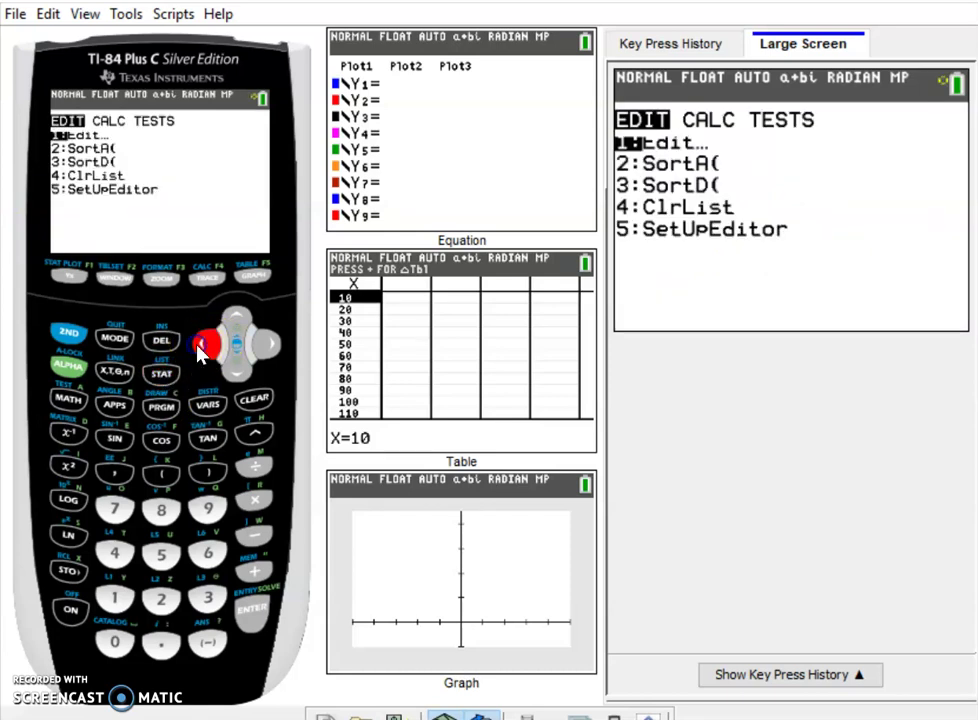
pyautogui.click(236, 368)
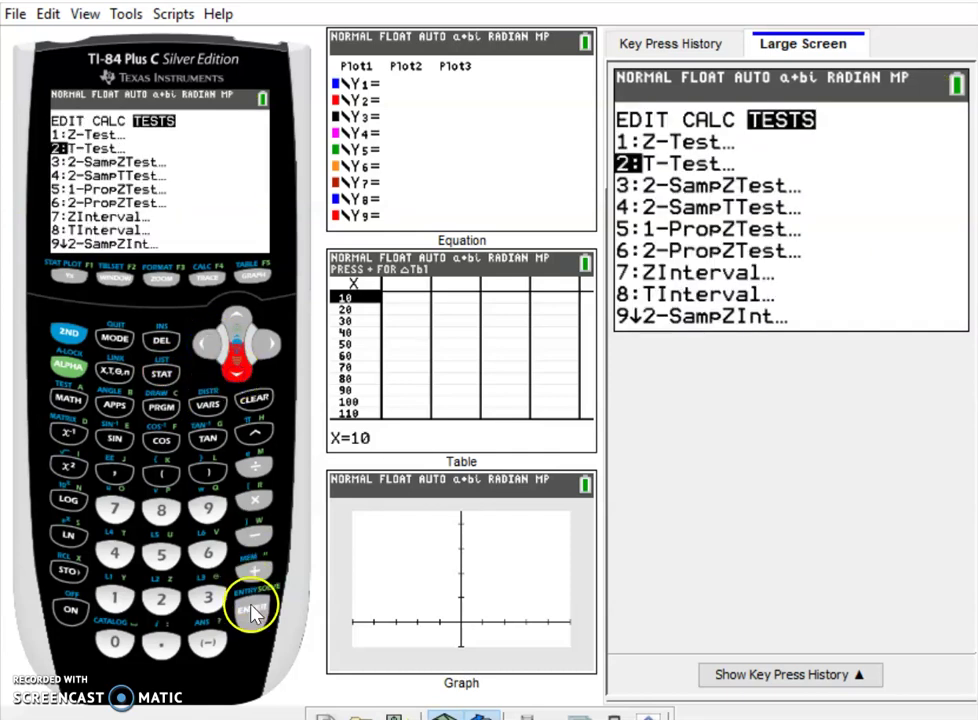
pyautogui.click(252, 610)
# Keep all T-Test settings as entered and calculate the test to list its numerical results
pyautogui.click(236, 357)
pyautogui.click(237, 370)
pyautogui.click(237, 370)
pyautogui.click(237, 370)
pyautogui.click(237, 370)
pyautogui.click(237, 370)
pyautogui.click(249, 618)
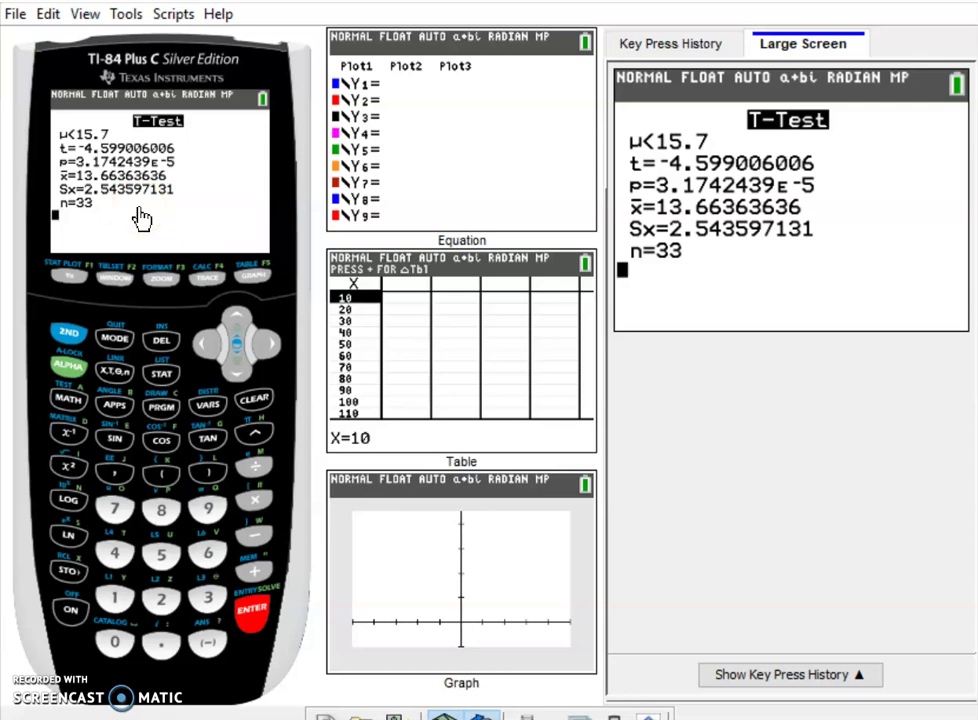
pyautogui.click(112, 145)
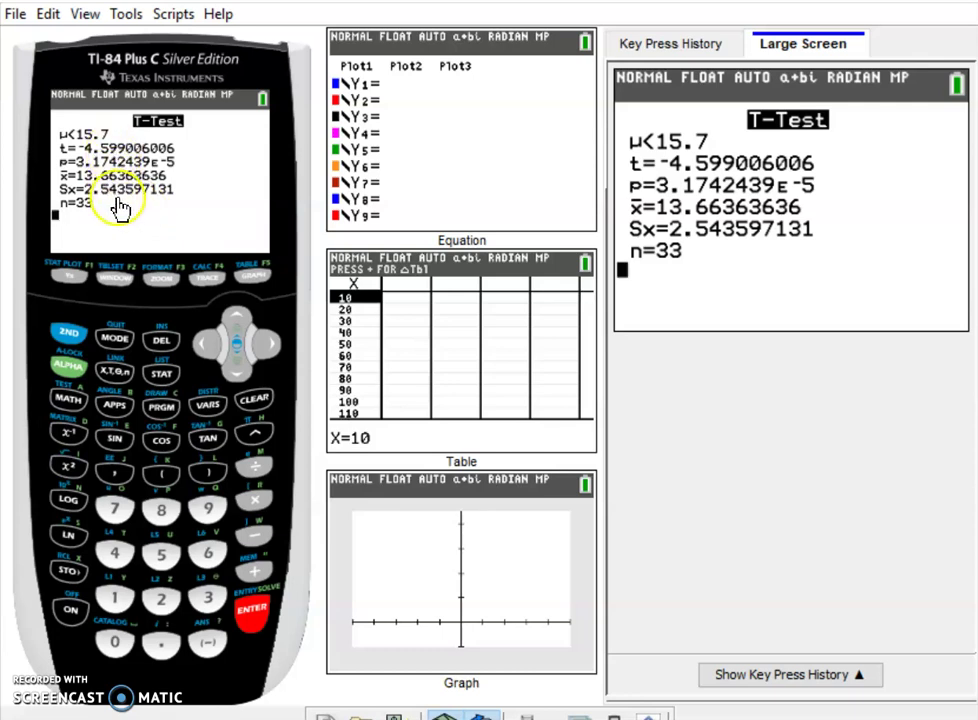